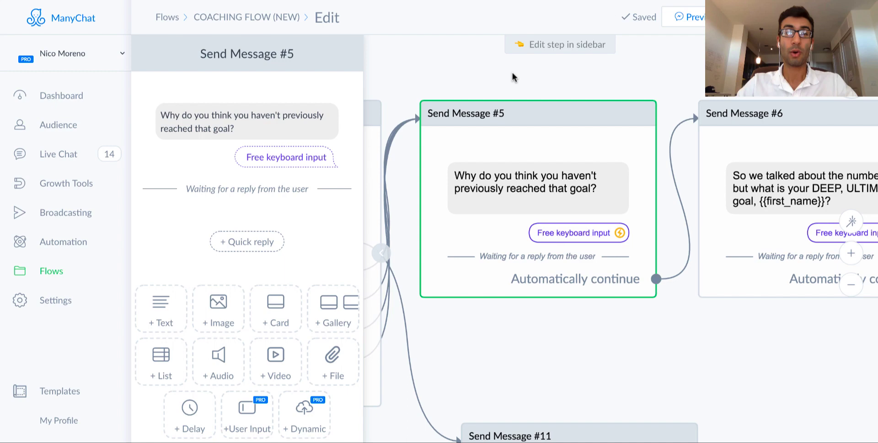
{"action": "left_click_drag", "start_coordinate": [480, 75], "coordinate": [442, 109]}
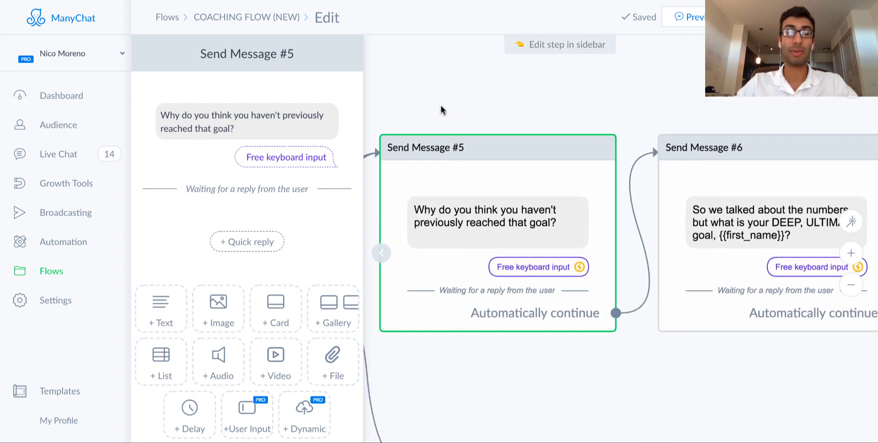
{"action": "left_click", "coordinate": [851, 253]}
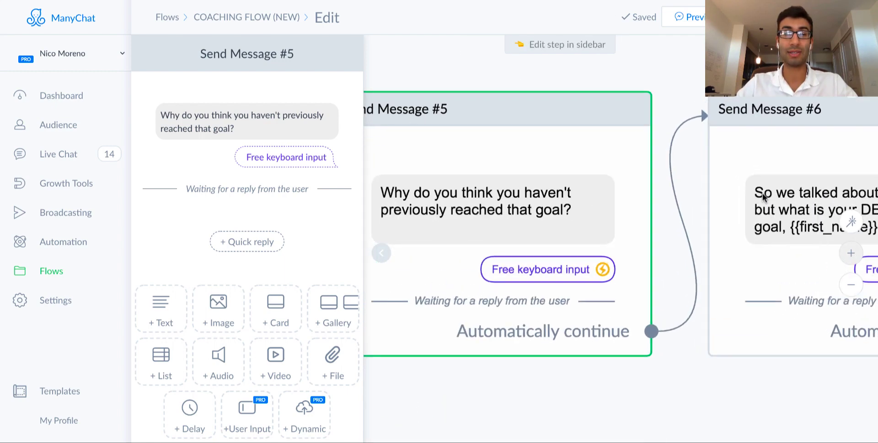
{"action": "left_click_drag", "start_coordinate": [644, 79], "coordinate": [670, 81]}
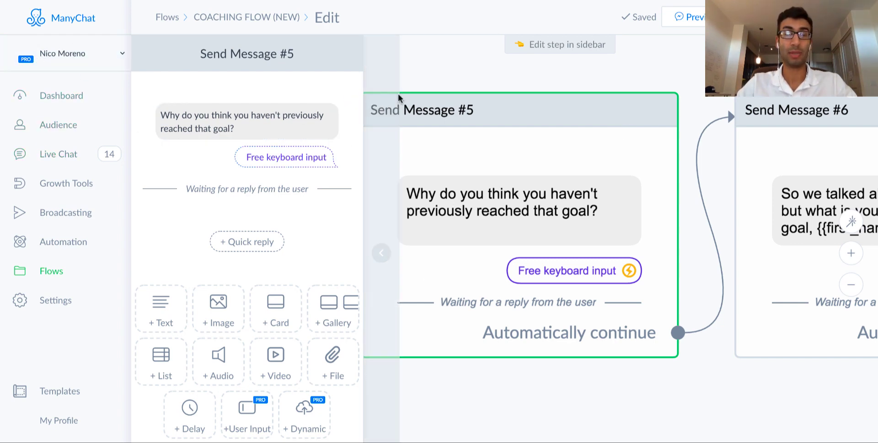
{"action": "mouse_move", "coordinate": [402, 97]}
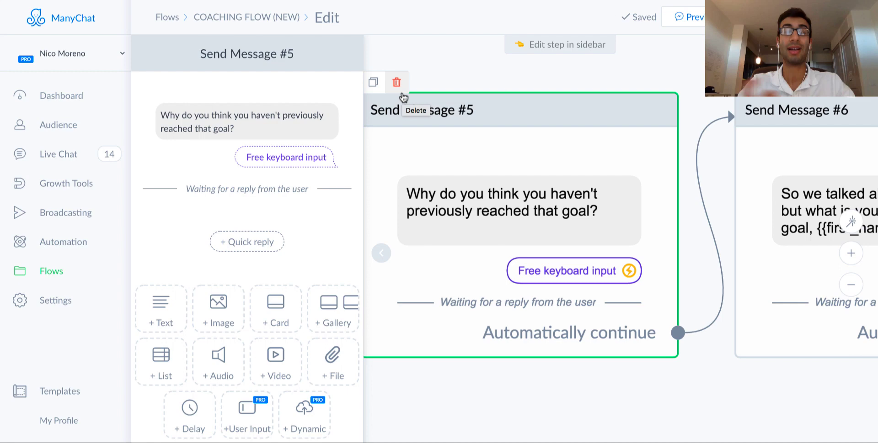
{"action": "scroll", "coordinate": [526, 205], "scroll_direction": "right", "scroll_amount": 3}
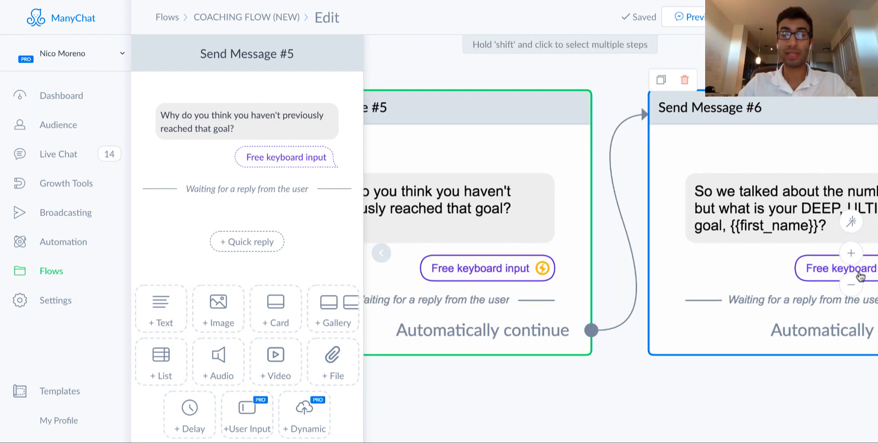
{"action": "left_click", "coordinate": [851, 287]}
{"action": "scroll", "coordinate": [617, 329], "scroll_direction": "right", "scroll_amount": 3}
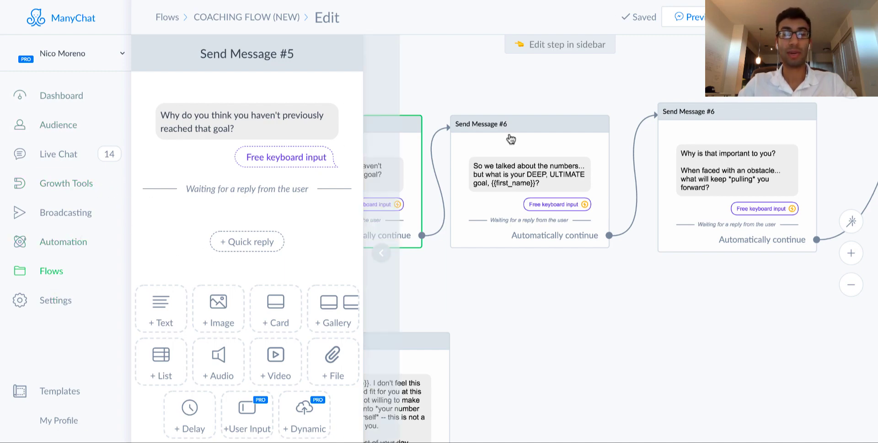
{"action": "scroll", "coordinate": [517, 85], "scroll_direction": "left", "scroll_amount": 3}
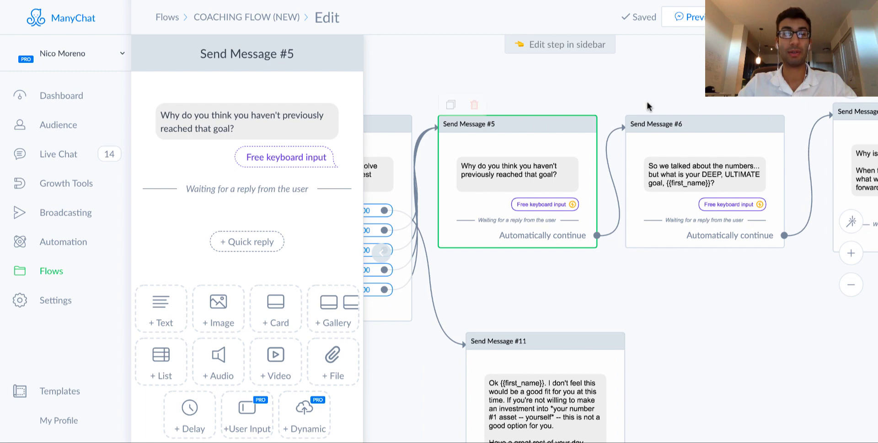
{"action": "scroll", "coordinate": [553, 81], "scroll_direction": "right", "scroll_amount": 2}
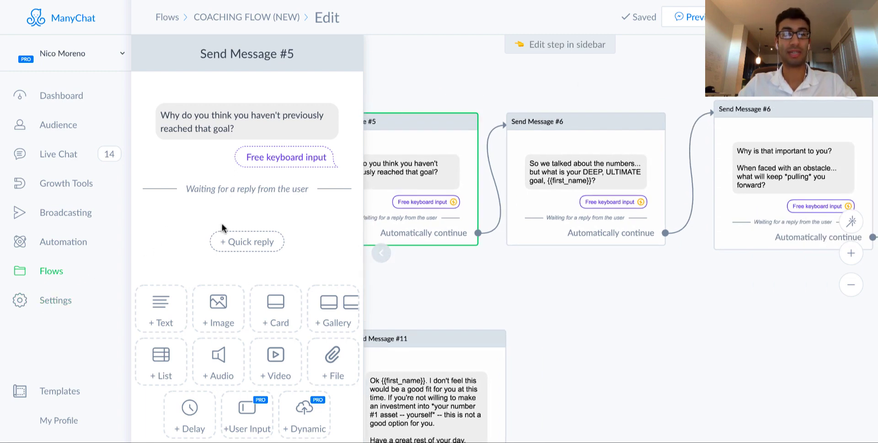
{"action": "scroll", "coordinate": [709, 237], "scroll_direction": "down", "scroll_amount": 3}
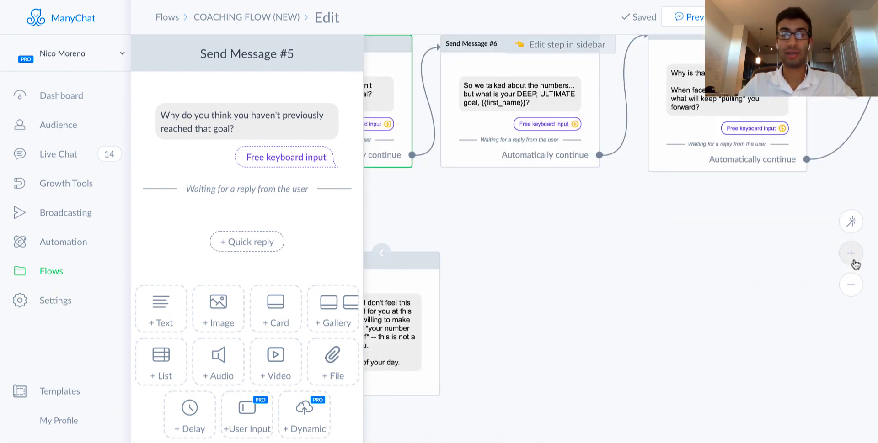
- Zoom in and inspect the Send Message #6 steps, selecting and deselecting them on the canvas
{"action": "left_click", "coordinate": [851, 254]}
{"action": "scroll", "coordinate": [691, 242], "scroll_direction": "up", "scroll_amount": 5}
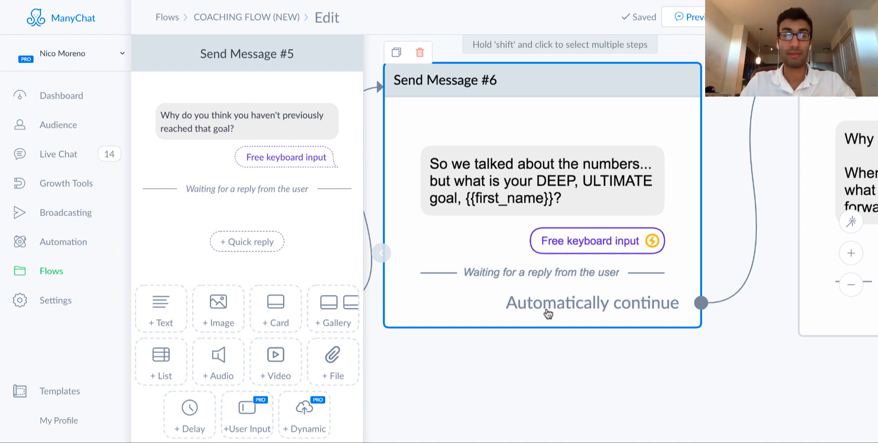
{"action": "key", "text": "Escape"}
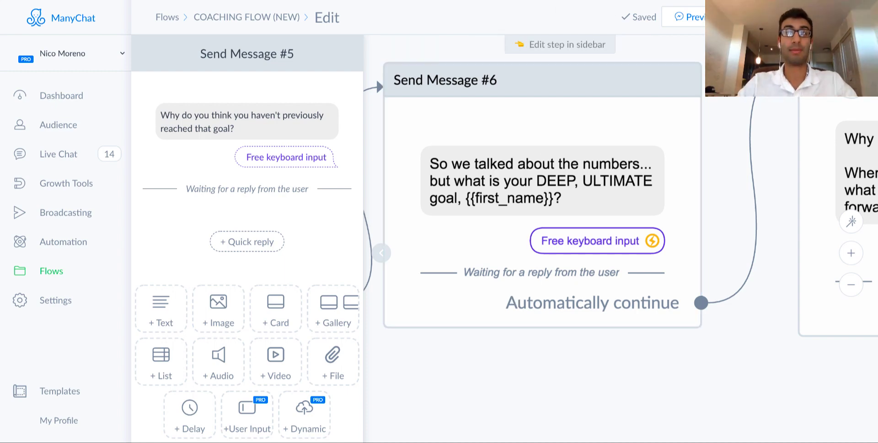
{"action": "left_click", "coordinate": [607, 97]}
{"action": "left_click", "coordinate": [520, 363]}
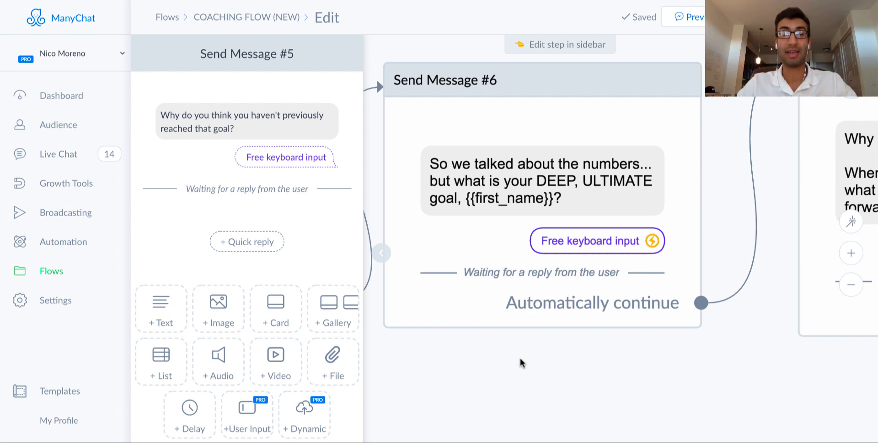
{"action": "left_click", "coordinate": [604, 253]}
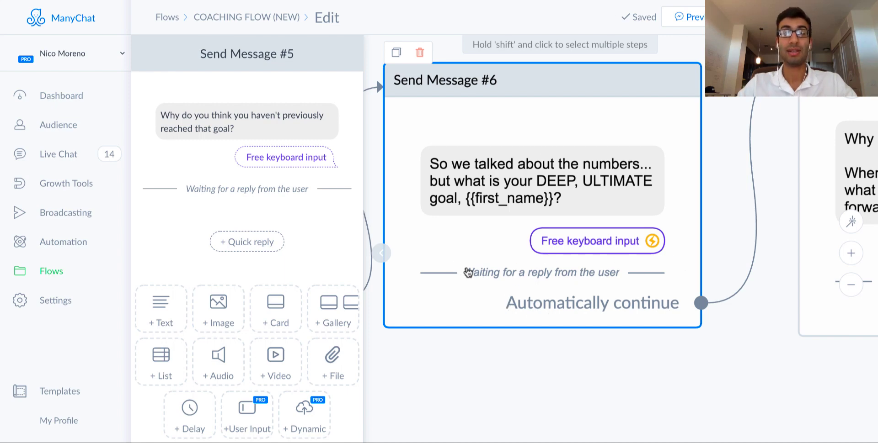
{"action": "left_click_drag", "start_coordinate": [732, 82], "coordinate": [624, 121]}
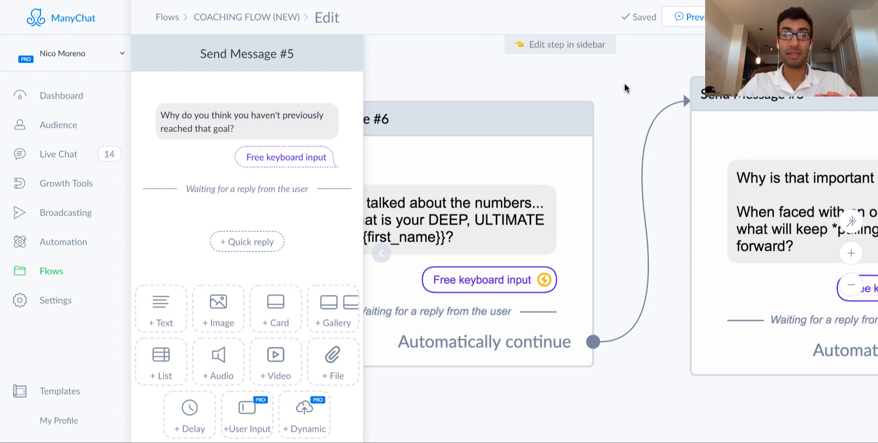
{"action": "left_click_drag", "start_coordinate": [627, 88], "coordinate": [709, 63]}
{"action": "left_click", "coordinate": [480, 304]}
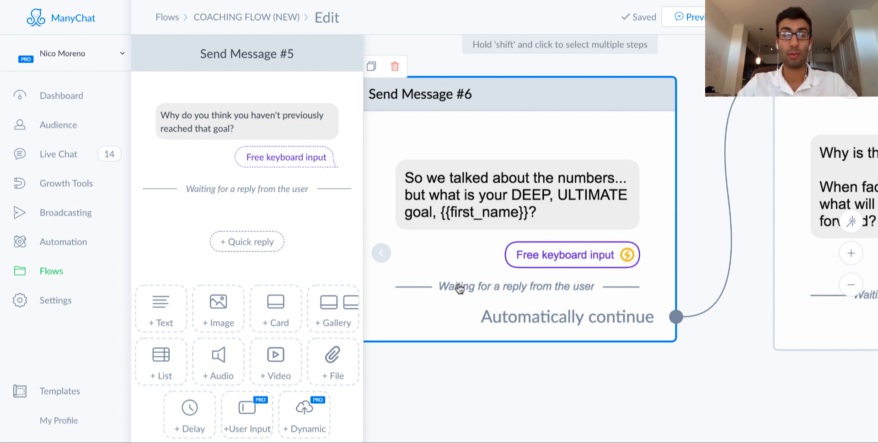
{"action": "left_click", "coordinate": [695, 50]}
- Pan past the 'Why is that important to you?' step to reveal empty canvas below the flow
{"action": "left_click_drag", "start_coordinate": [696, 50], "coordinate": [508, 57]}
{"action": "left_click", "coordinate": [669, 165]}
{"action": "left_click_drag", "start_coordinate": [584, 382], "coordinate": [757, 381]}
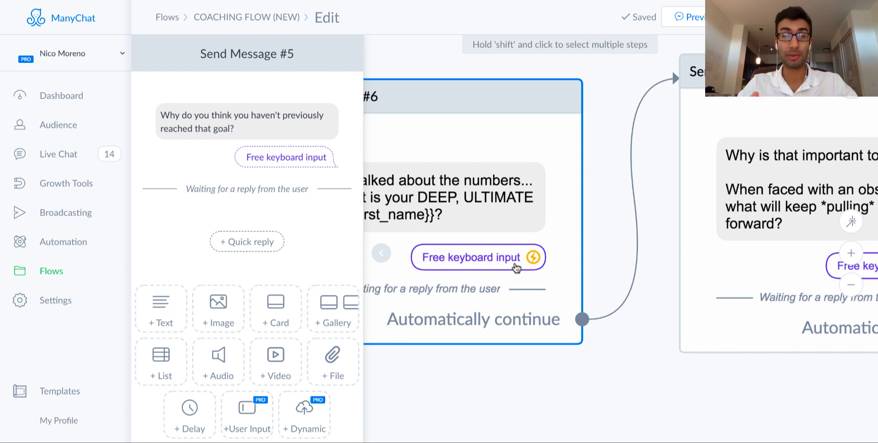
{"action": "scroll", "coordinate": [772, 229], "scroll_direction": "down", "scroll_amount": 5}
{"action": "left_click_drag", "start_coordinate": [773, 229], "coordinate": [799, 358]}
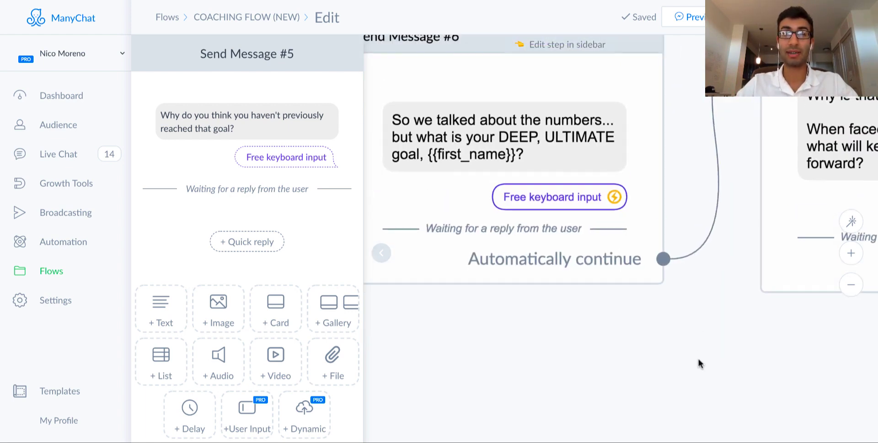
{"action": "left_click_drag", "start_coordinate": [698, 357], "coordinate": [643, 353]}
{"action": "scroll", "coordinate": [288, 298], "scroll_direction": "down", "scroll_amount": 2}
{"action": "scroll", "coordinate": [513, 313], "scroll_direction": "right", "scroll_amount": 6}
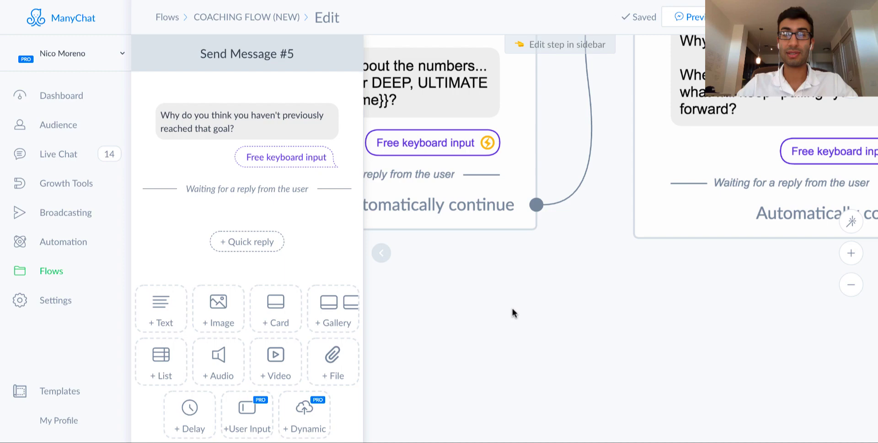
- Add Send Message #16 after the last question, reading 'Hey, {{first_name}}! How are you doing today?'
{"action": "left_click_drag", "start_coordinate": [859, 100], "coordinate": [859, 99]}
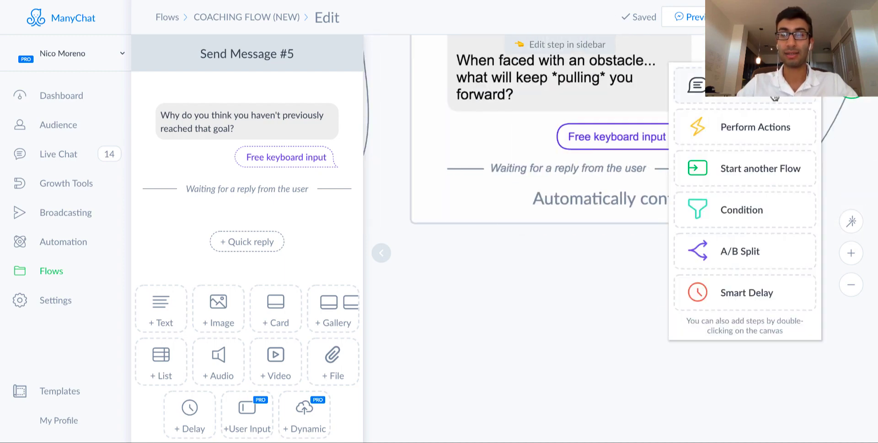
{"action": "left_click", "coordinate": [789, 86]}
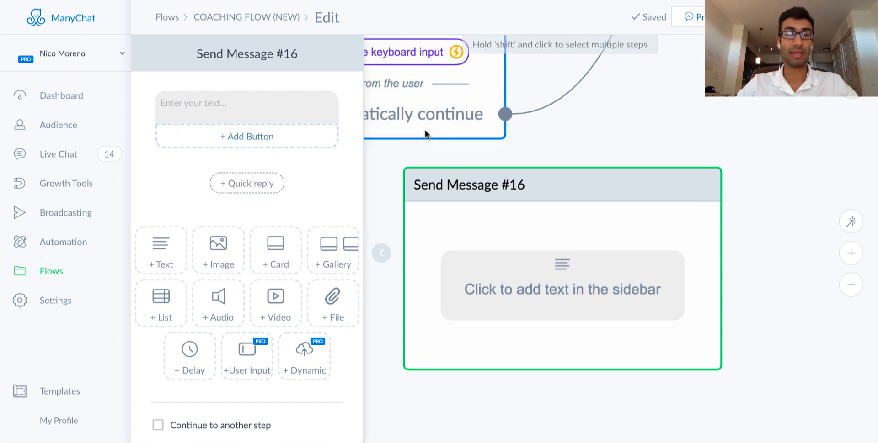
{"action": "left_click", "coordinate": [255, 108]}
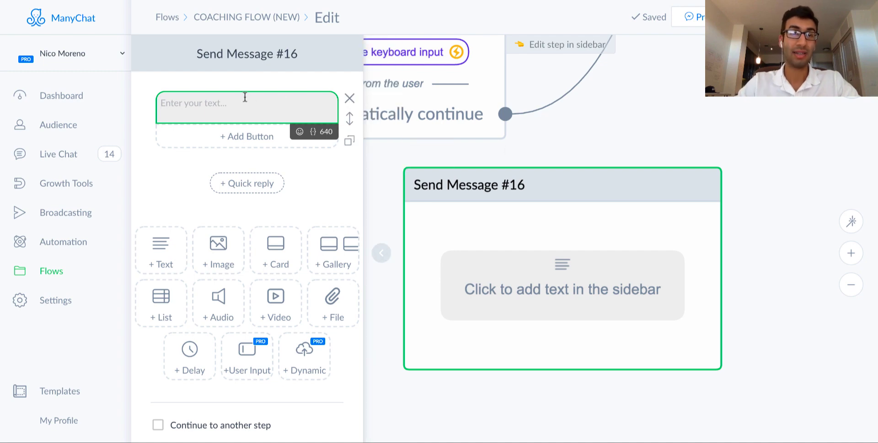
{"action": "type", "text": "Hey,"}
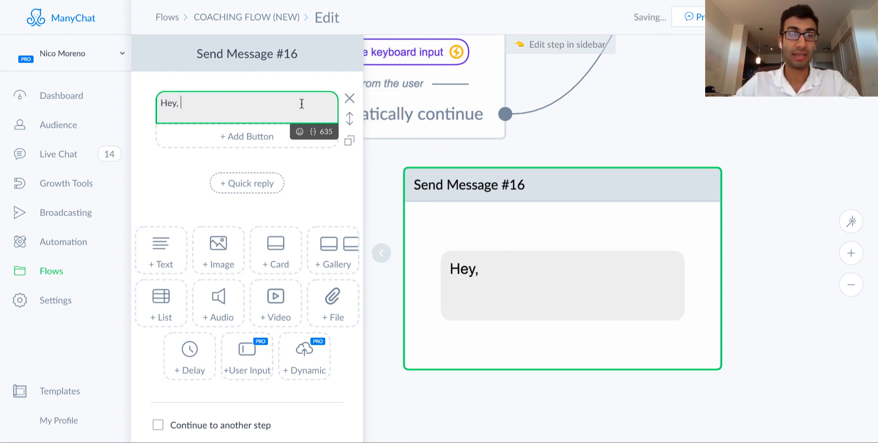
{"action": "left_click", "coordinate": [313, 132]}
{"action": "left_click", "coordinate": [284, 160]}
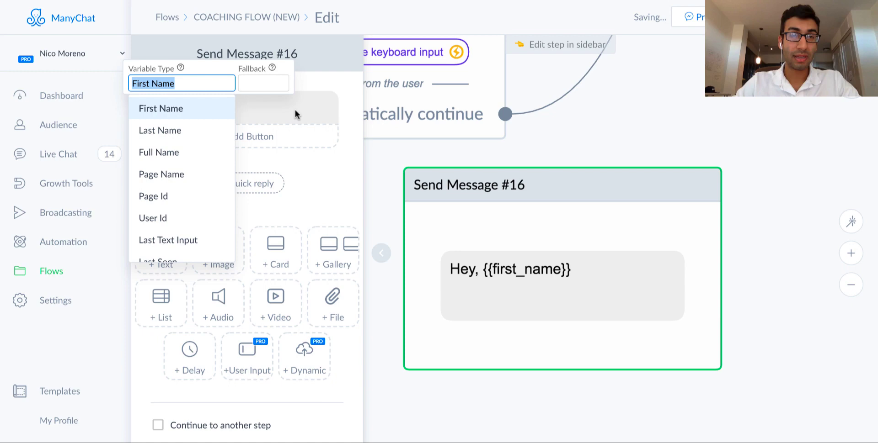
{"action": "left_click", "coordinate": [295, 109]}
{"action": "type", "text": "! How "}
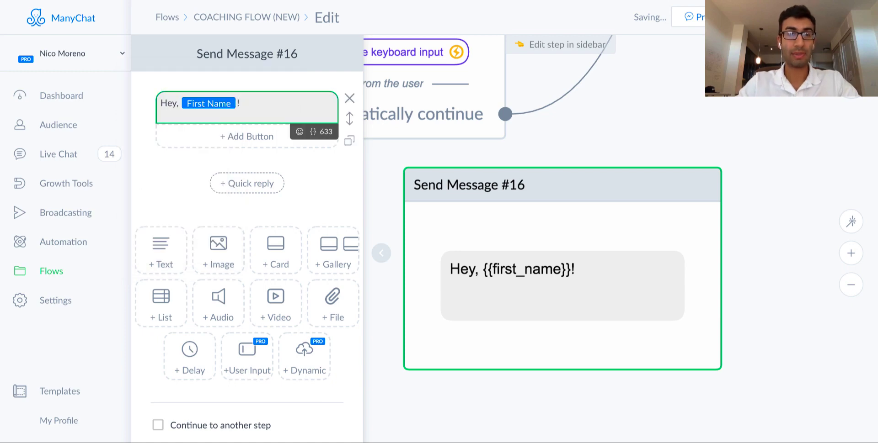
{"action": "type", "text": "are you do"}
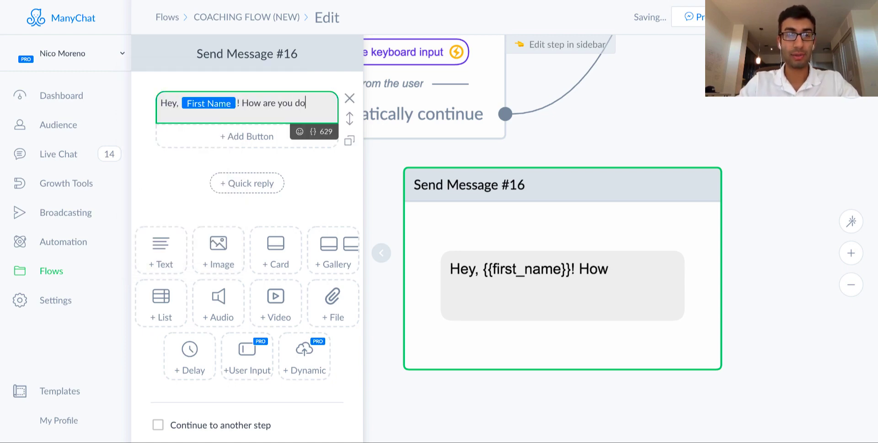
{"action": "type", "text": "ing today?"}
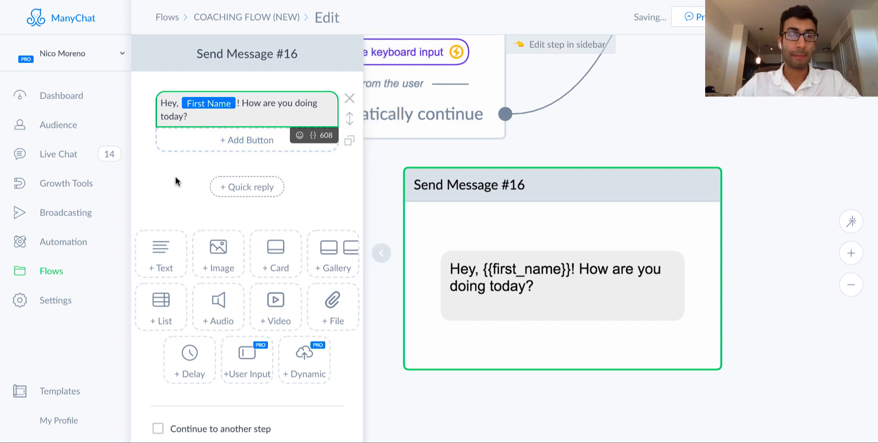
{"action": "left_click", "coordinate": [174, 177]}
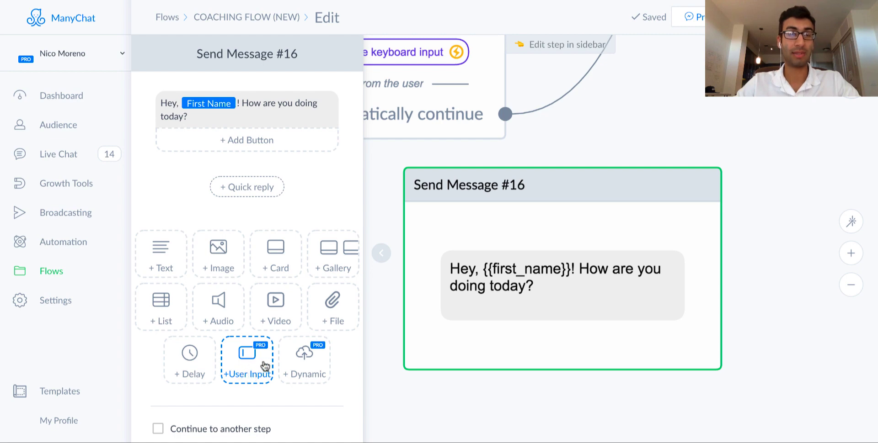
- Add a free-keyboard-input question to message #16 and delete the separate greeting text
{"action": "left_click", "coordinate": [250, 372]}
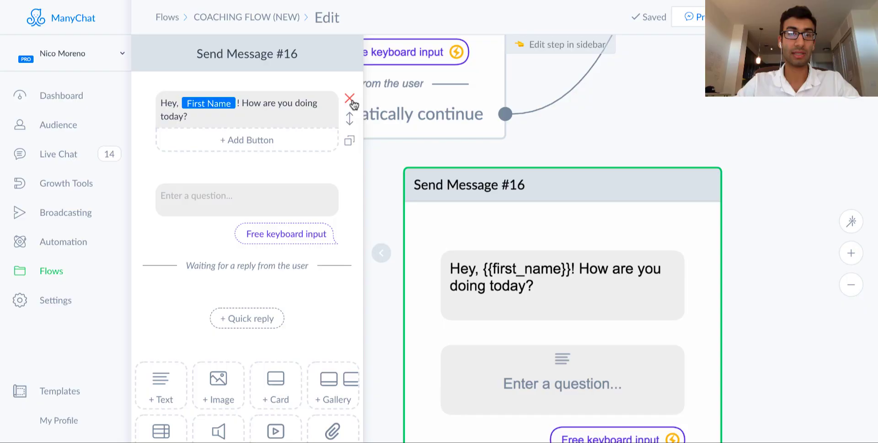
{"action": "left_click", "coordinate": [352, 101]}
{"action": "left_click", "coordinate": [523, 88]}
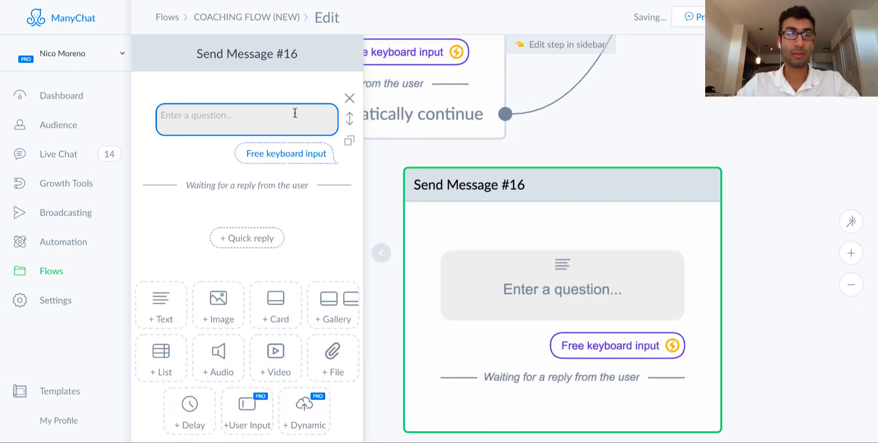
- Write the question 'Hey {{first_name}}! How are you doing today?' with 'type in your response below' underneath
{"action": "left_click", "coordinate": [198, 112]}
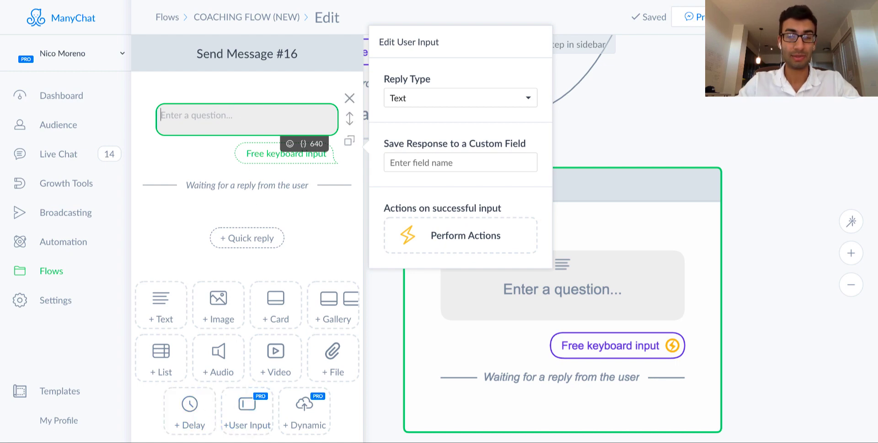
{"action": "type", "text": "Hey"}
{"action": "left_click", "coordinate": [303, 143]}
{"action": "left_click", "coordinate": [274, 169]}
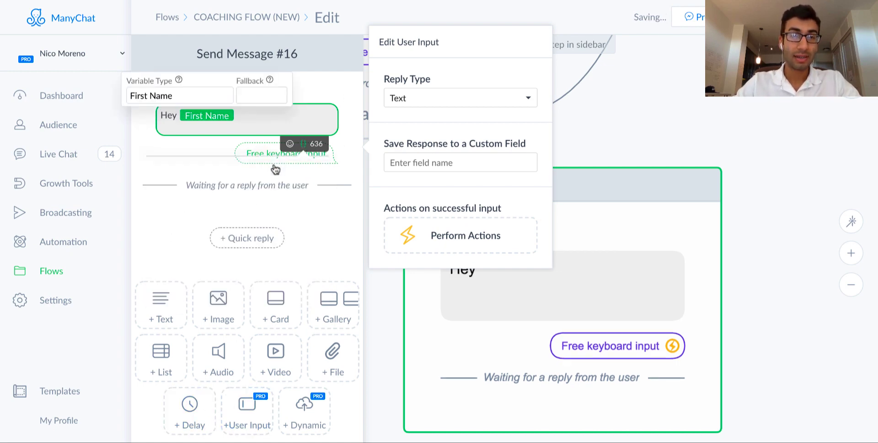
{"action": "left_click", "coordinate": [286, 117]}
{"action": "type", "text": "!"}
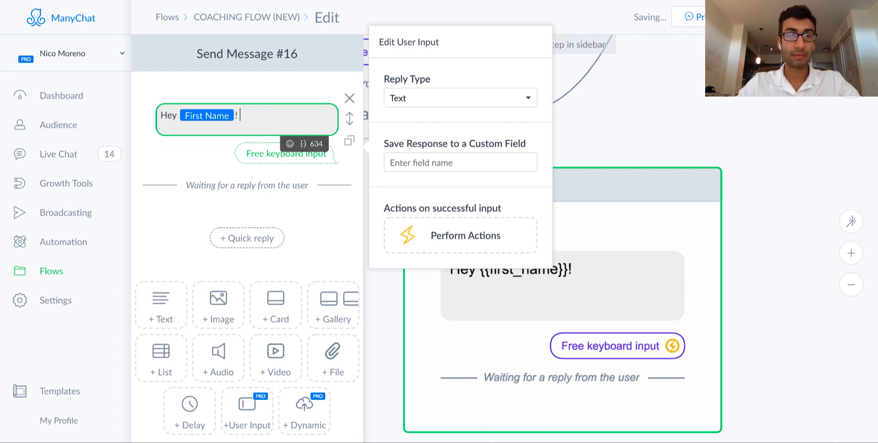
{"action": "type", "text": " How are yo"}
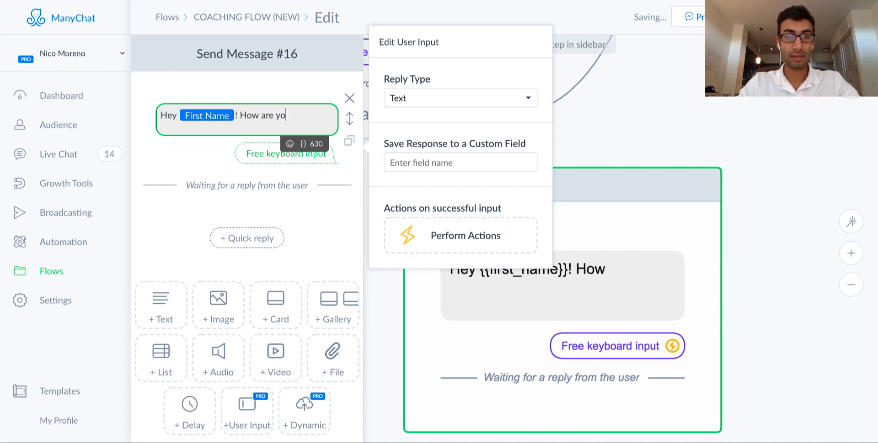
{"action": "type", "text": "u doing today?"}
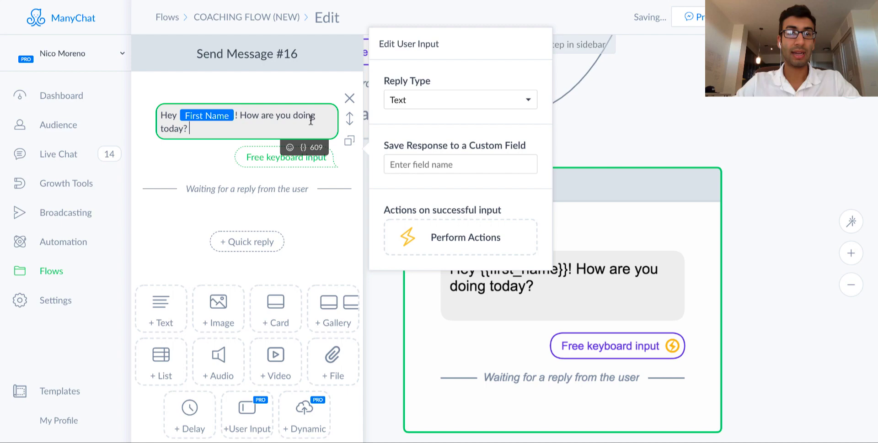
{"action": "key", "text": "Return"}
{"action": "key", "text": "Return"}
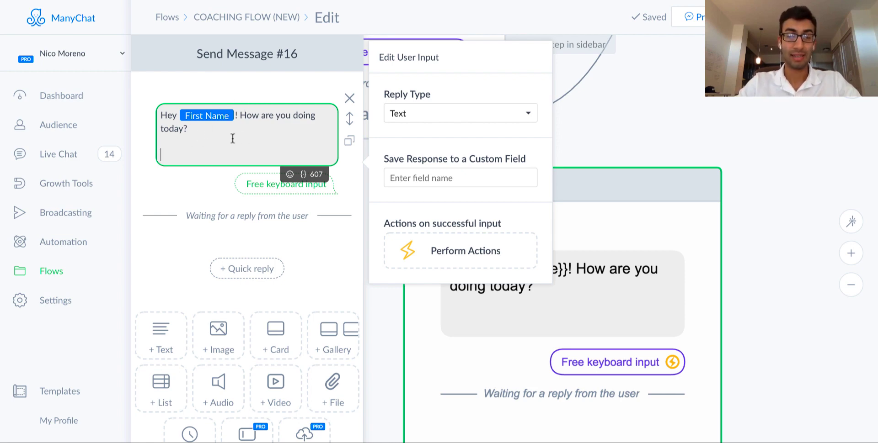
{"action": "type", "text": "type in y"}
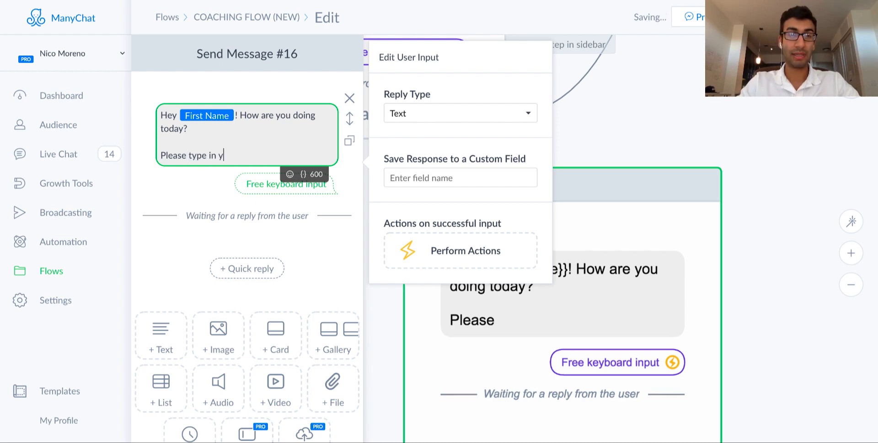
{"action": "type", "text": "our response"}
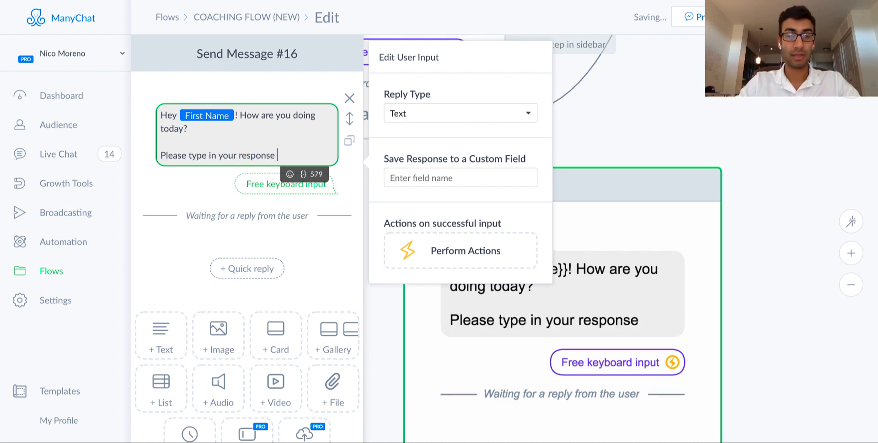
{"action": "type", "text": " below:"}
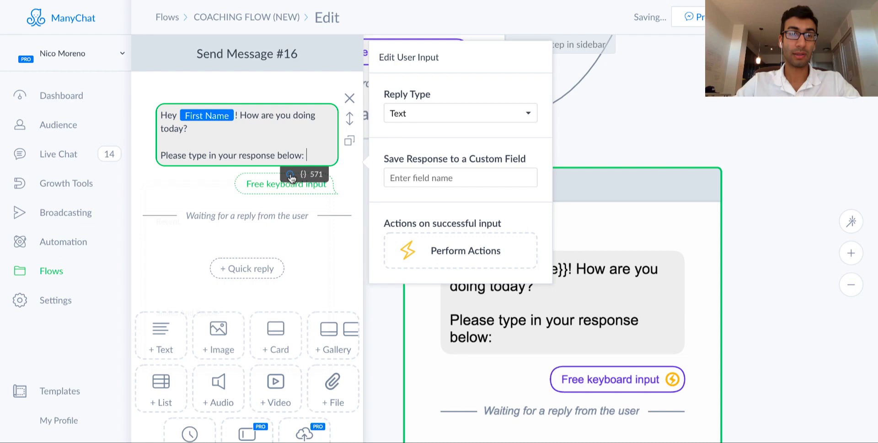
- Append 👇👇 emojis after the response line and close the reply-input settings
{"action": "left_click", "coordinate": [290, 175]}
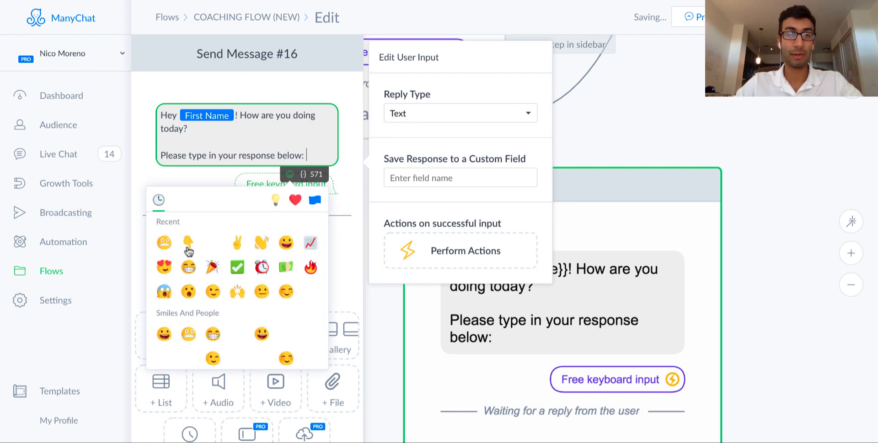
{"action": "left_click", "coordinate": [188, 243]}
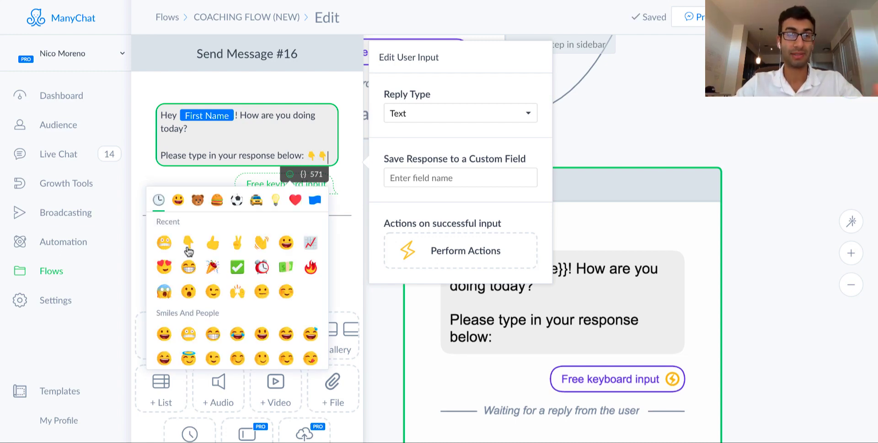
{"action": "left_click", "coordinate": [284, 129]}
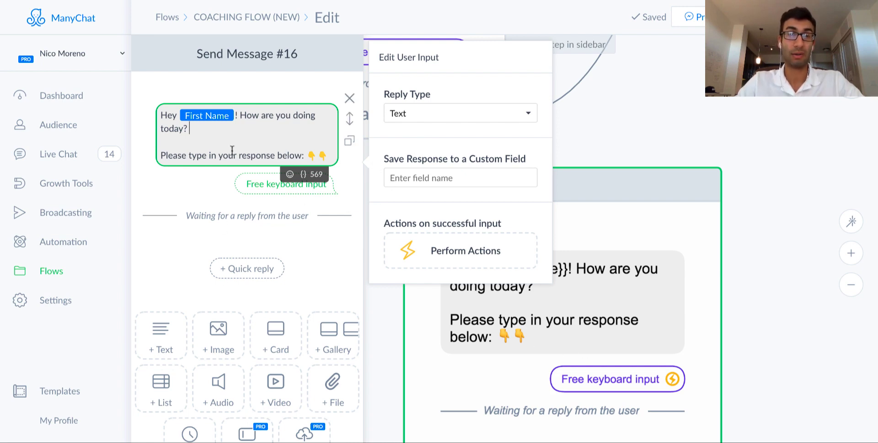
{"action": "left_click", "coordinate": [231, 132]}
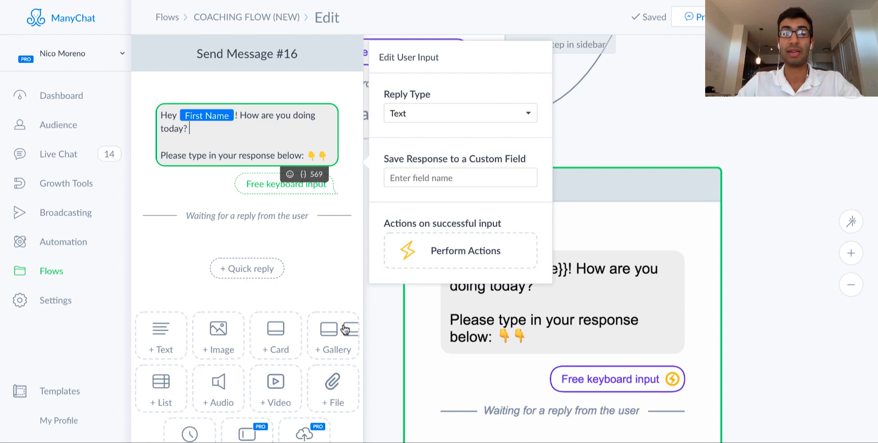
{"action": "left_click_drag", "start_coordinate": [165, 155], "coordinate": [321, 153]}
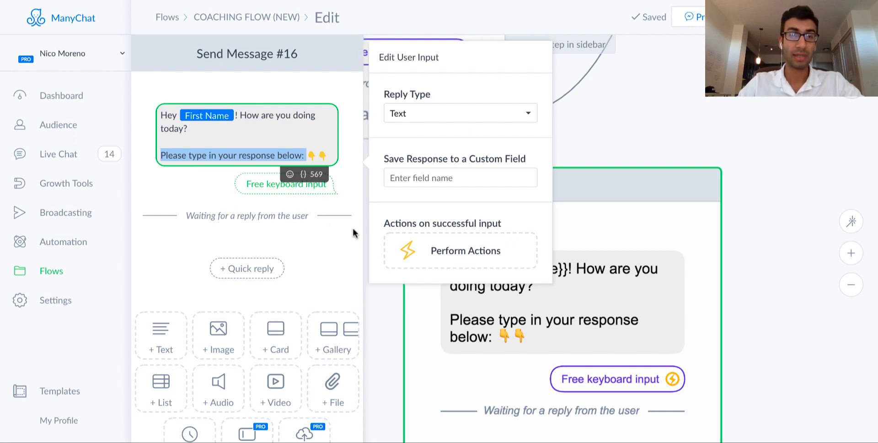
{"action": "left_click", "coordinate": [325, 241]}
{"action": "scroll", "coordinate": [274, 232], "scroll_direction": "down", "scroll_amount": 1}
{"action": "scroll", "coordinate": [273, 232], "scroll_direction": "down", "scroll_amount": 1}
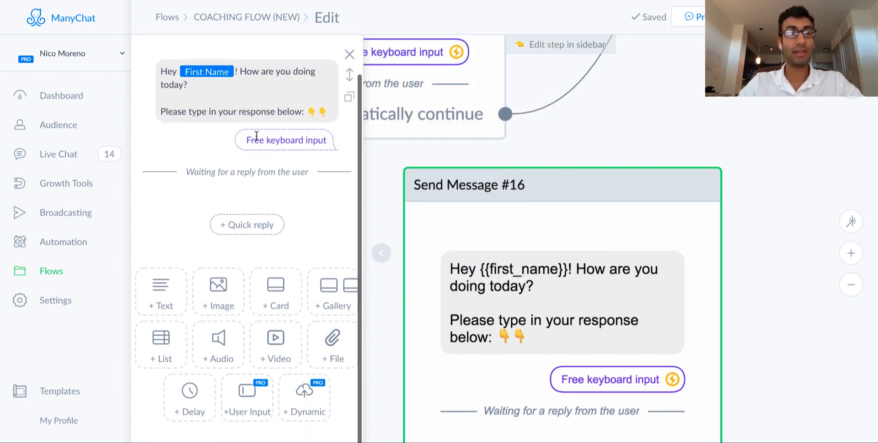
{"action": "left_click", "coordinate": [258, 105]}
{"action": "scroll", "coordinate": [278, 162], "scroll_direction": "down", "scroll_amount": 1}
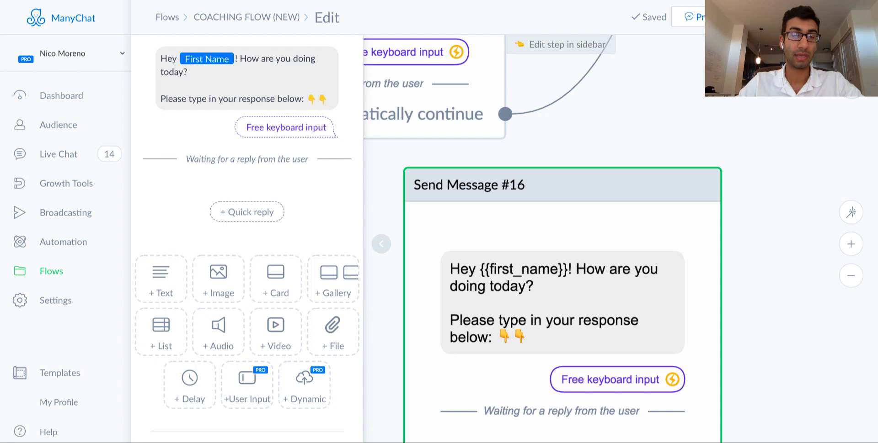
- Enable 'Continue to another step' on message #16 and link it to a new Send Message #17
{"action": "scroll", "coordinate": [275, 274], "scroll_direction": "down", "scroll_amount": 2}
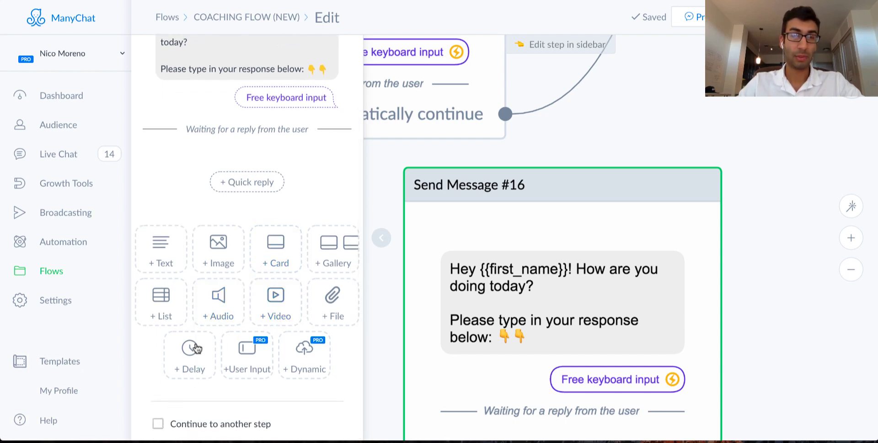
{"action": "left_click", "coordinate": [158, 425]}
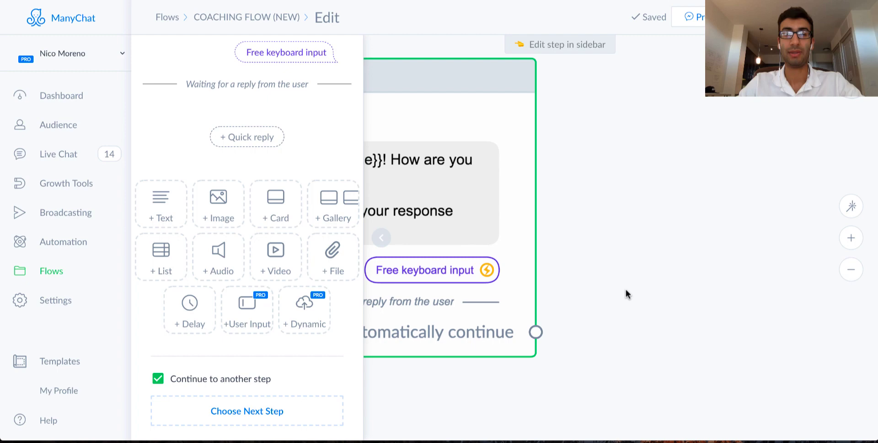
{"action": "left_click_drag", "start_coordinate": [535, 332], "coordinate": [716, 78]}
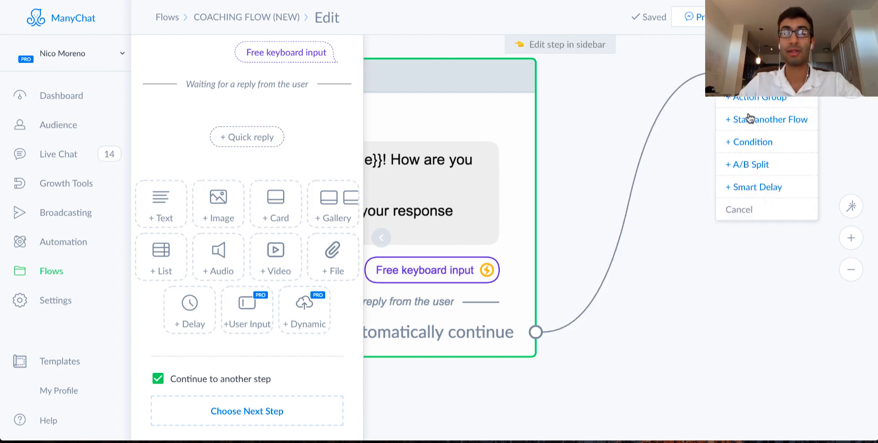
{"action": "left_click", "coordinate": [754, 76]}
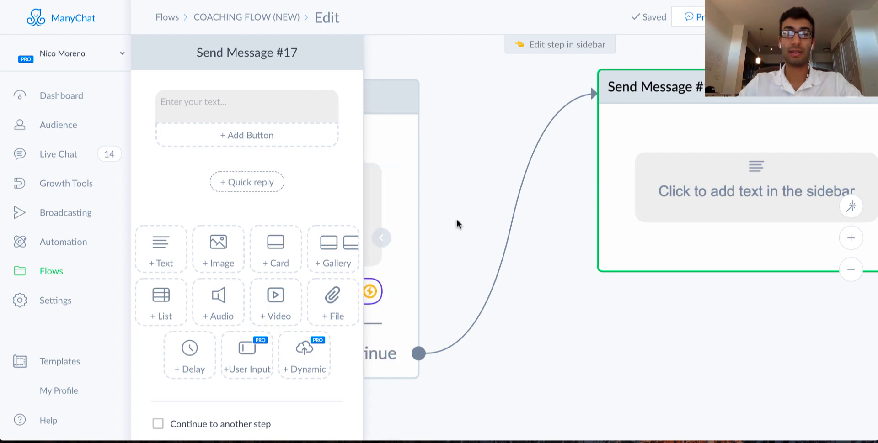
{"action": "scroll", "coordinate": [706, 314], "scroll_direction": "left", "scroll_amount": 5}
{"action": "left_click_drag", "start_coordinate": [657, 216], "coordinate": [707, 226]}
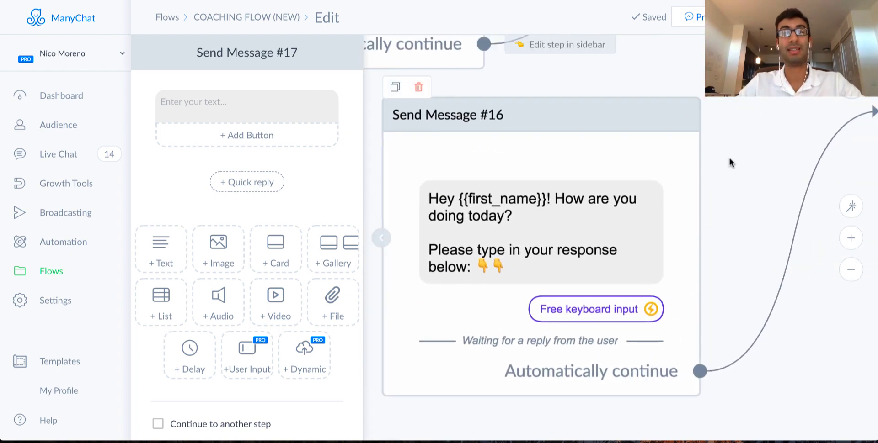
{"action": "left_click_drag", "start_coordinate": [763, 145], "coordinate": [569, 119]}
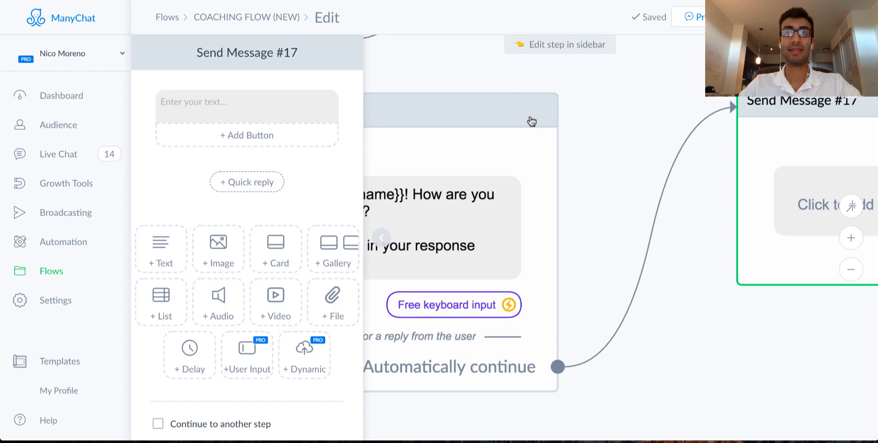
{"action": "left_click", "coordinate": [547, 121]}
{"action": "left_click", "coordinate": [447, 83]}
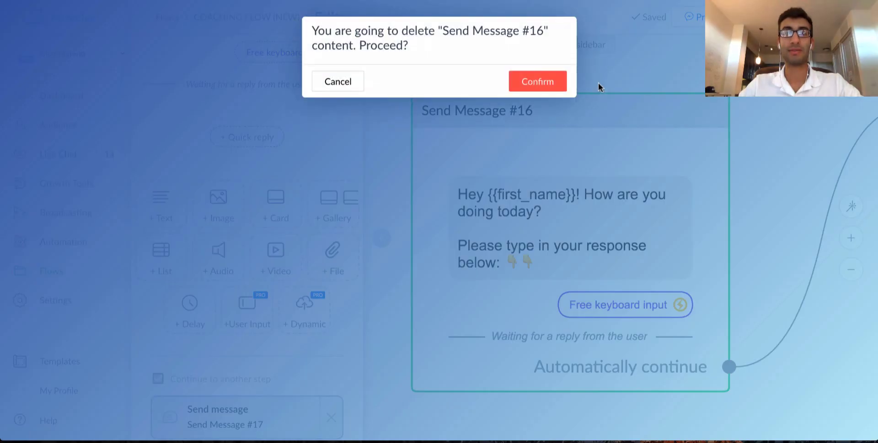
{"action": "left_click", "coordinate": [548, 82]}
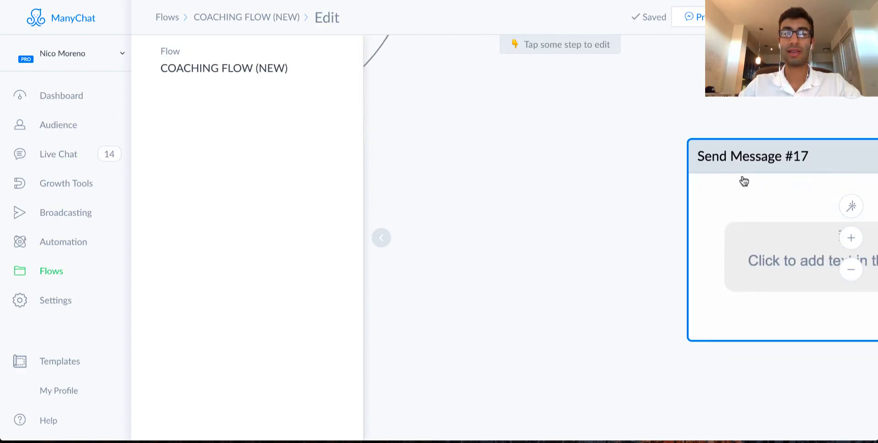
{"action": "left_click", "coordinate": [701, 165]}
{"action": "left_click", "coordinate": [721, 129]}
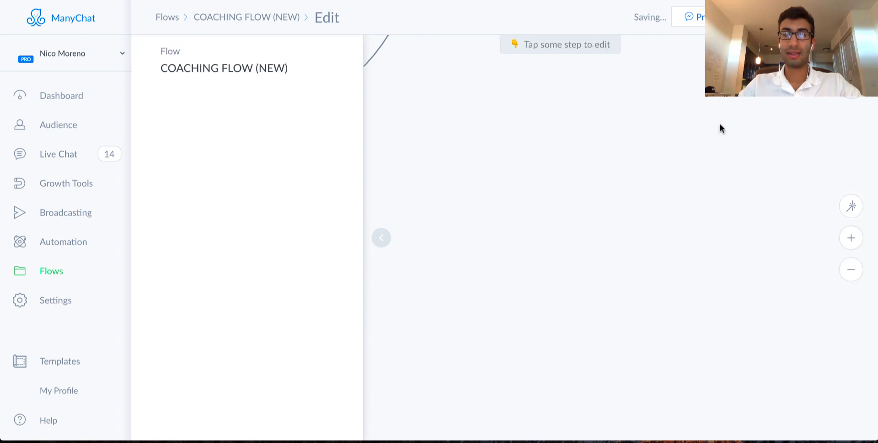
{"action": "left_click_drag", "start_coordinate": [710, 132], "coordinate": [675, 442]}
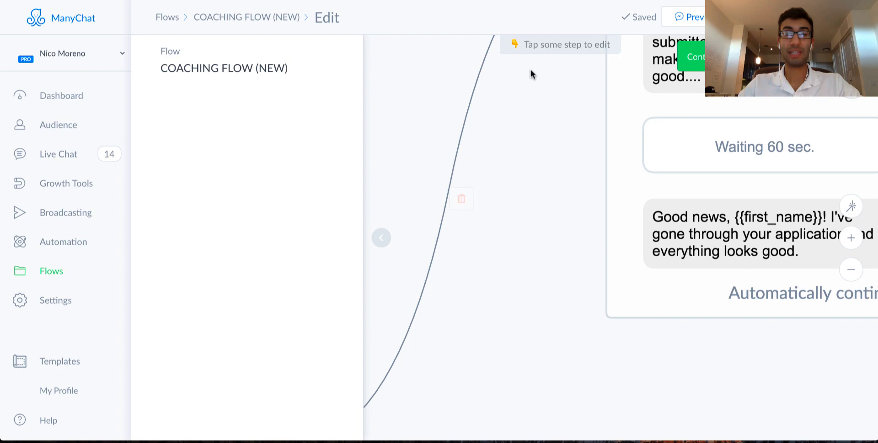
{"action": "left_click", "coordinate": [853, 271]}
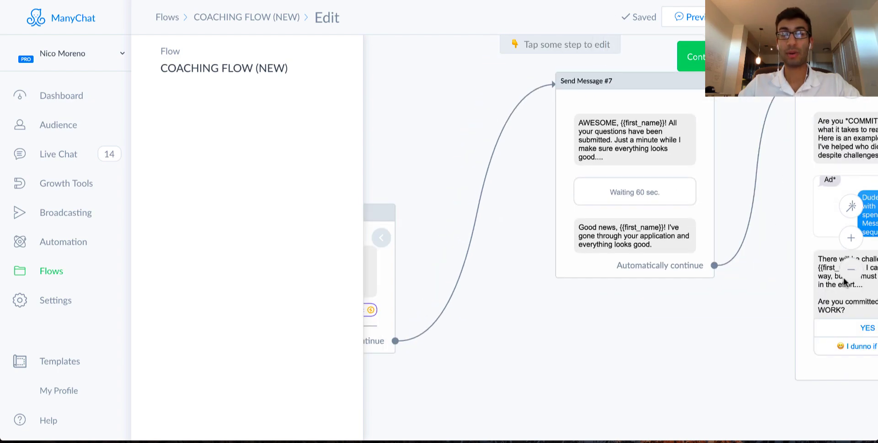
{"action": "scroll", "coordinate": [810, 366], "scroll_direction": "left", "scroll_amount": 10}
{"action": "scroll", "coordinate": [613, 374], "scroll_direction": "up", "scroll_amount": 3}
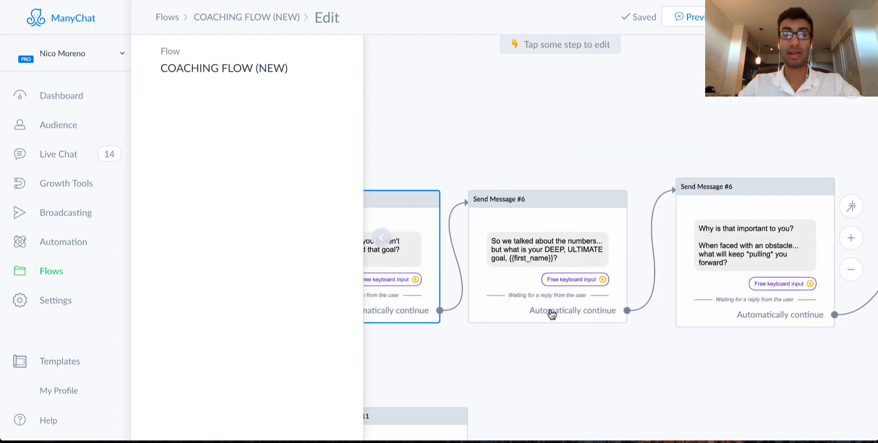
{"action": "scroll", "coordinate": [670, 349], "scroll_direction": "down", "scroll_amount": 5}
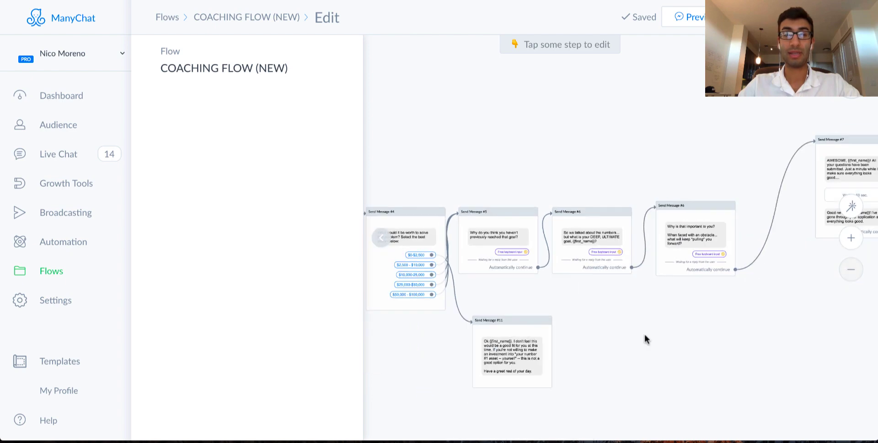
{"action": "scroll", "coordinate": [645, 336], "scroll_direction": "left", "scroll_amount": 10}
{"action": "scroll", "coordinate": [511, 349], "scroll_direction": "down", "scroll_amount": 2}
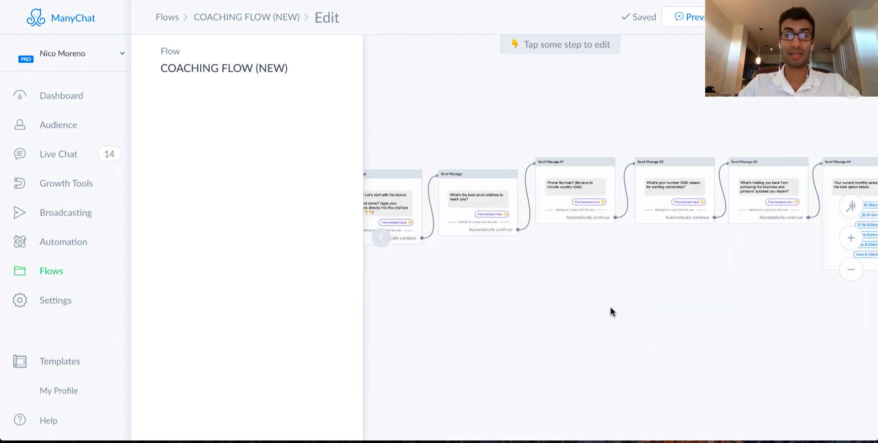
{"action": "scroll", "coordinate": [590, 309], "scroll_direction": "left", "scroll_amount": 5}
{"action": "scroll", "coordinate": [364, 237], "scroll_direction": "right", "scroll_amount": 10}
{"action": "scroll", "coordinate": [365, 237], "scroll_direction": "down", "scroll_amount": 3}
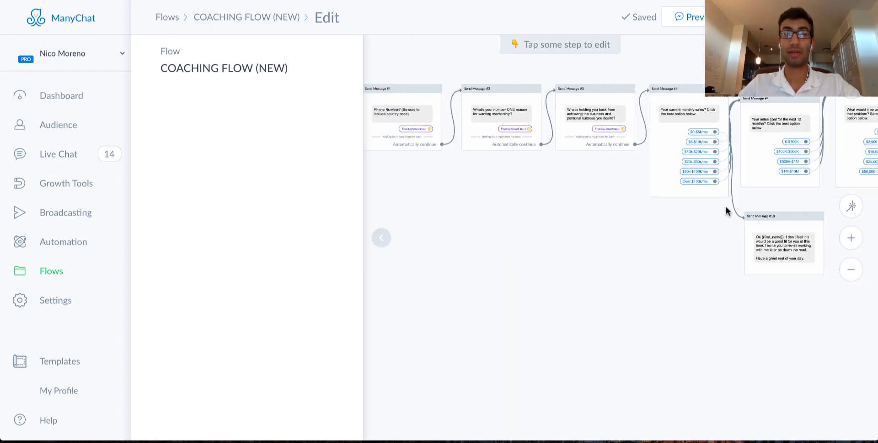
{"action": "scroll", "coordinate": [725, 211], "scroll_direction": "right", "scroll_amount": 15}
{"action": "scroll", "coordinate": [593, 303], "scroll_direction": "up", "scroll_amount": 3}
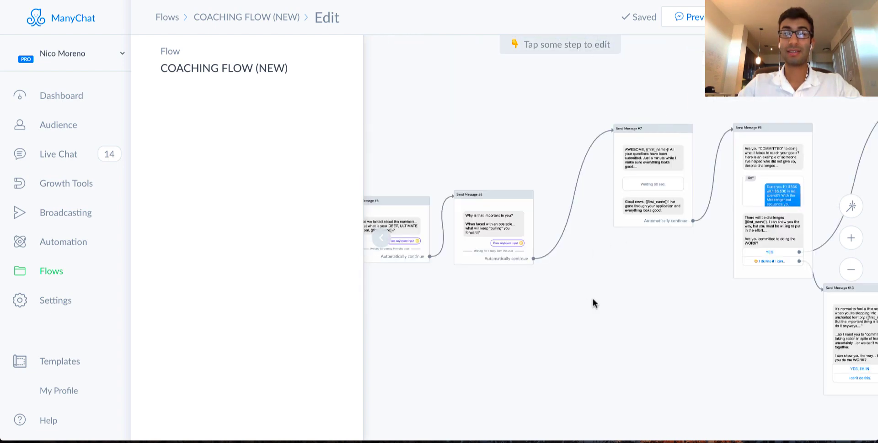
{"action": "scroll", "coordinate": [719, 308], "scroll_direction": "right", "scroll_amount": 12}
{"action": "scroll", "coordinate": [719, 307], "scroll_direction": "down", "scroll_amount": 4}
{"action": "scroll", "coordinate": [594, 357], "scroll_direction": "left", "scroll_amount": 4}
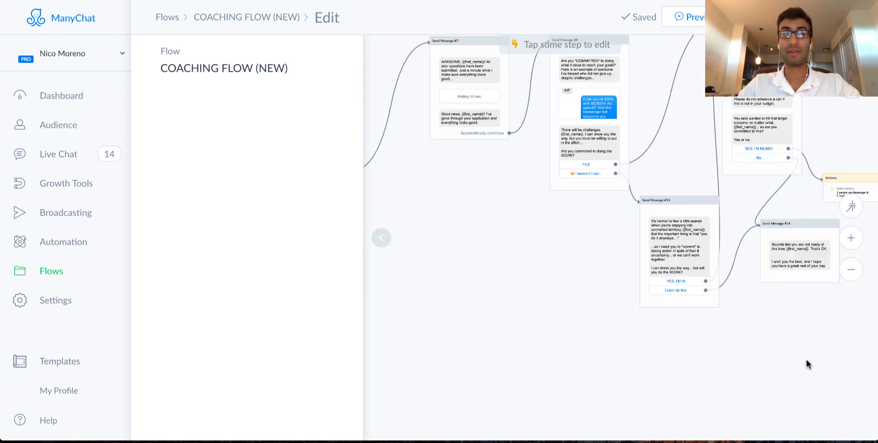
{"action": "scroll", "coordinate": [567, 306], "scroll_direction": "left", "scroll_amount": 8}
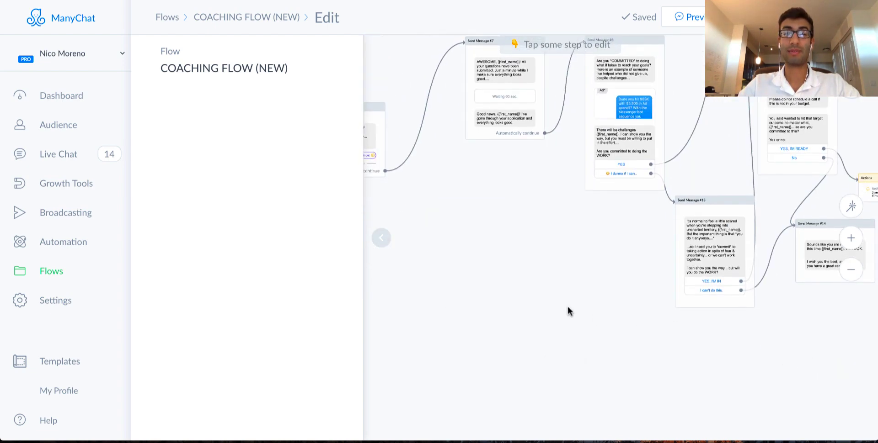
- Preview the flow in Messenger and open the bot conversation where it arrived
{"action": "left_click", "coordinate": [693, 19]}
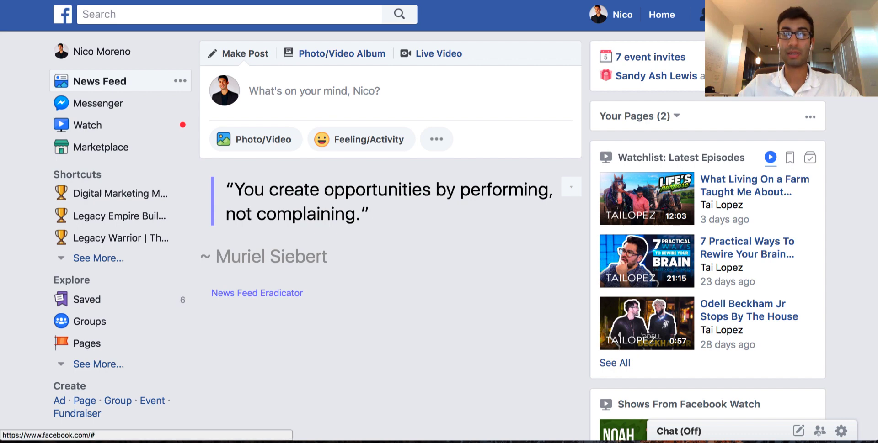
{"action": "left_click", "coordinate": [724, 14]}
{"action": "left_click", "coordinate": [632, 72]}
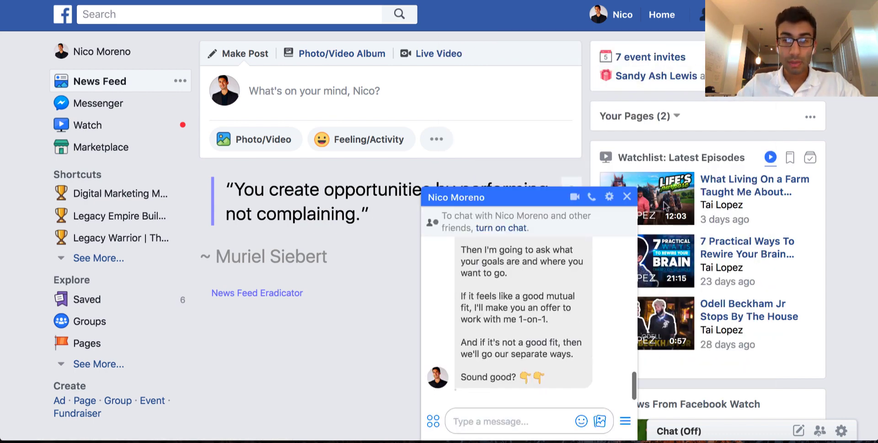
{"action": "scroll", "coordinate": [479, 315], "scroll_direction": "up", "scroll_amount": 3}
{"action": "scroll", "coordinate": [479, 314], "scroll_direction": "down", "scroll_amount": 2}
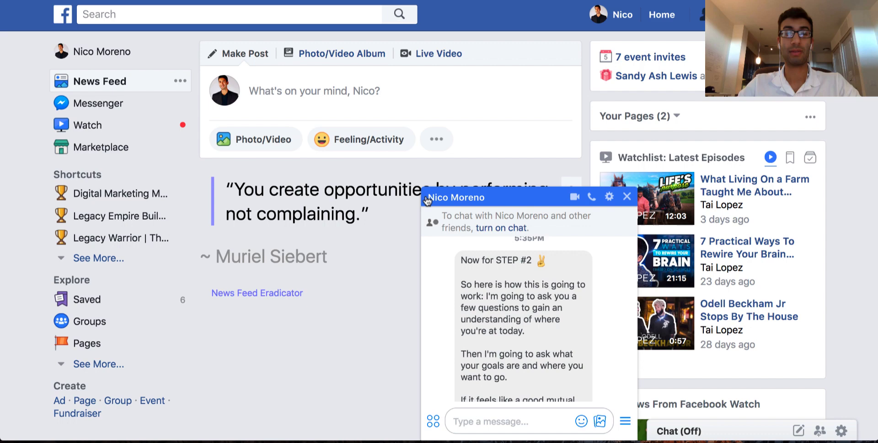
{"action": "left_click", "coordinate": [536, 213]}
{"action": "scroll", "coordinate": [505, 293], "scroll_direction": "up", "scroll_amount": 3}
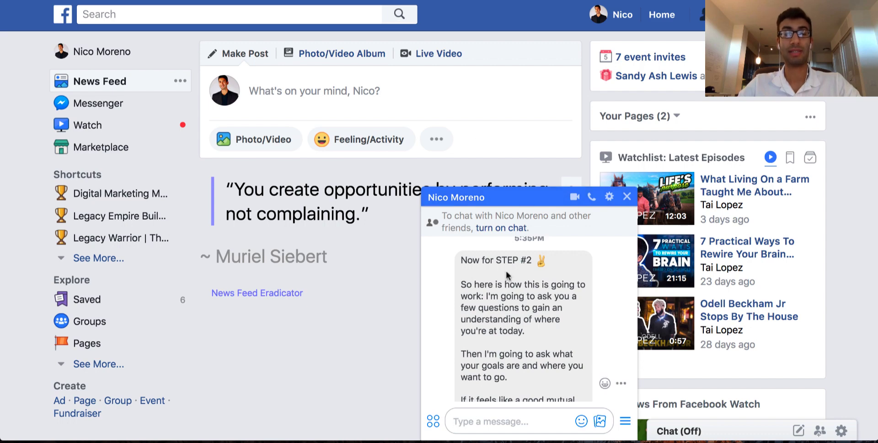
{"action": "scroll", "coordinate": [498, 269], "scroll_direction": "down", "scroll_amount": 3}
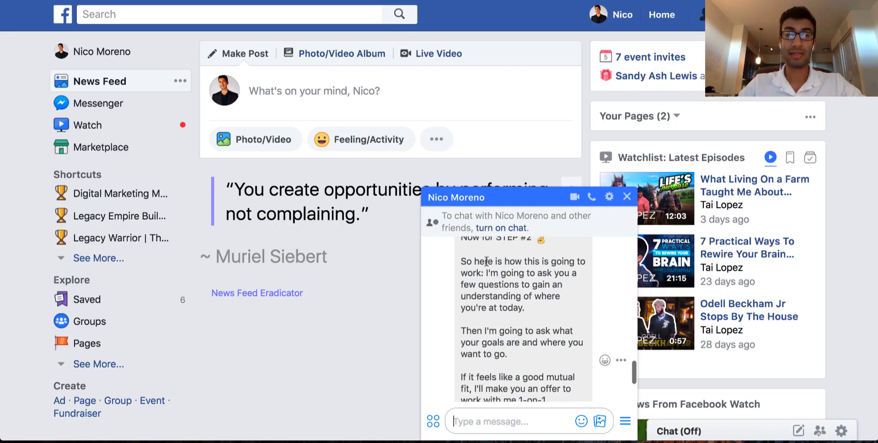
- Answer YES, then reply to the bot's full-name question with your full name
{"action": "left_click", "coordinate": [510, 380]}
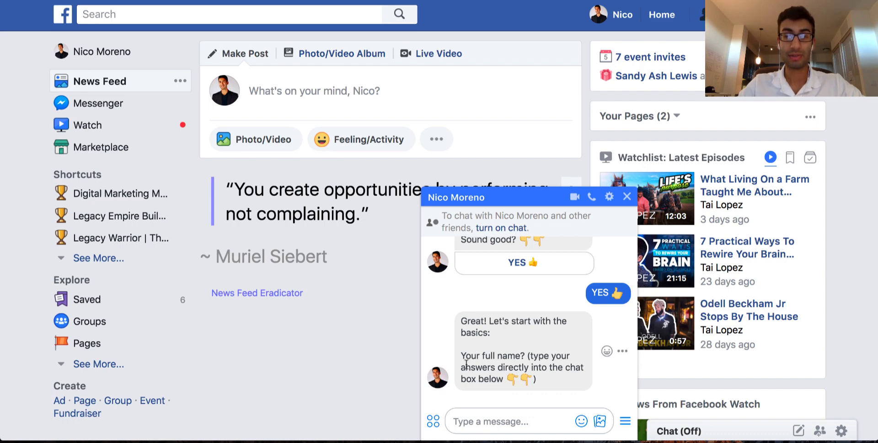
{"action": "left_click_drag", "start_coordinate": [461, 356], "coordinate": [546, 381]}
{"action": "left_click", "coordinate": [519, 419]}
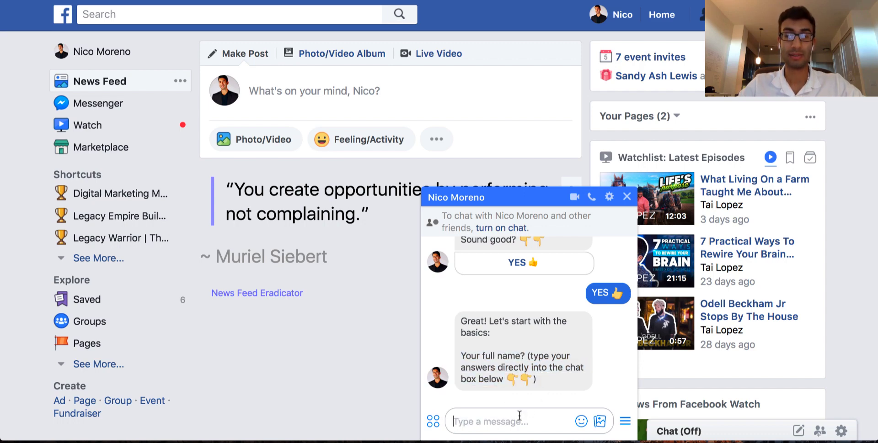
{"action": "type", "text": "Ni"}
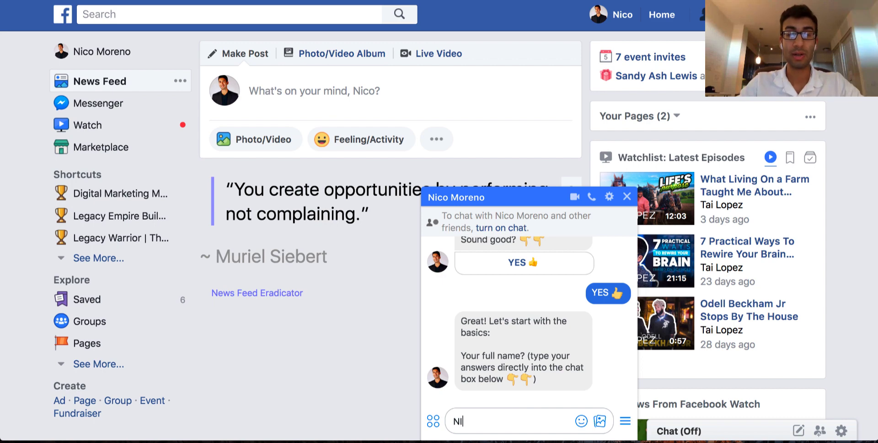
{"action": "type", "text": "co Moreno"}
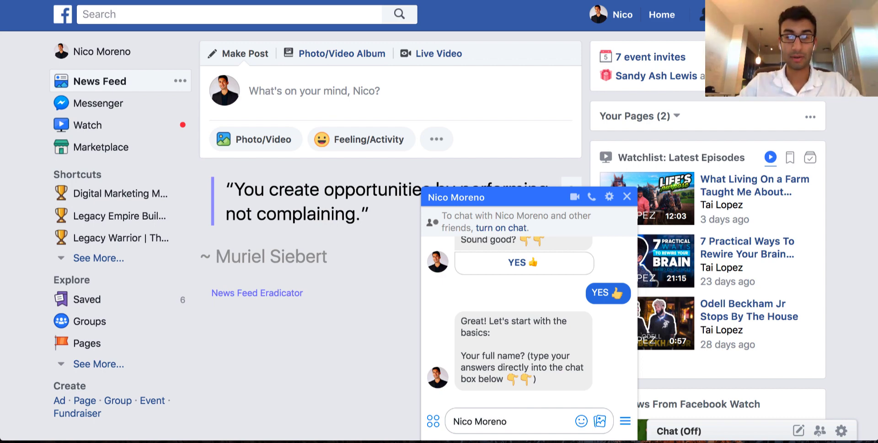
{"action": "type", "text": "!"}
{"action": "key", "text": "Return"}
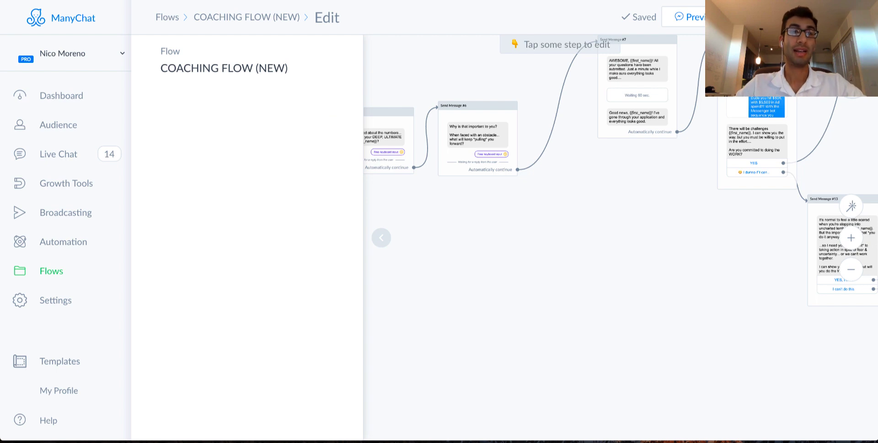
- Open the Live Chat inbox and keep its 14 open conversations sorted Newest first
{"action": "left_click", "coordinate": [69, 161]}
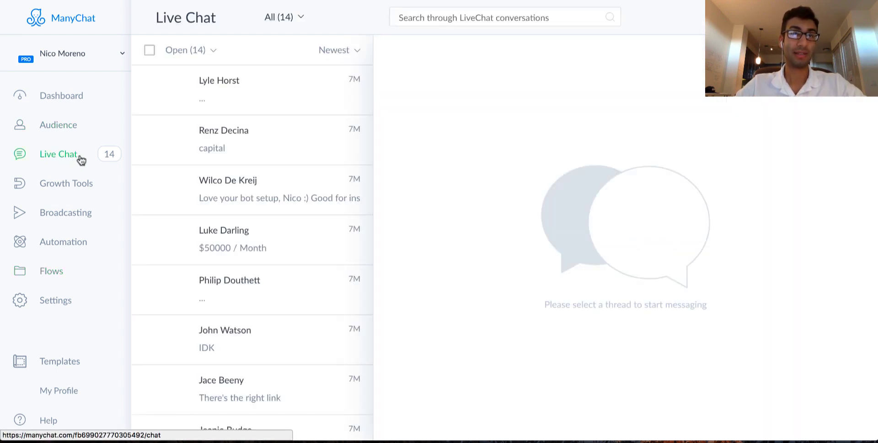
{"action": "left_click", "coordinate": [342, 51]}
{"action": "left_click", "coordinate": [347, 66]}
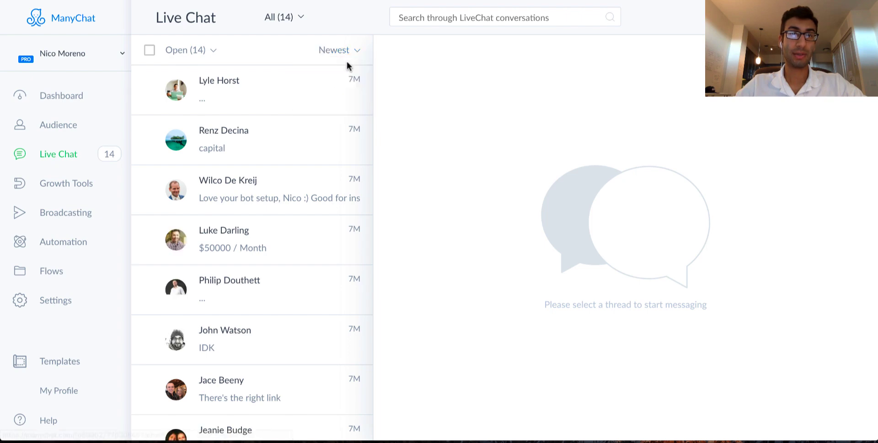
{"action": "scroll", "coordinate": [316, 115], "scroll_direction": "down", "scroll_amount": 2}
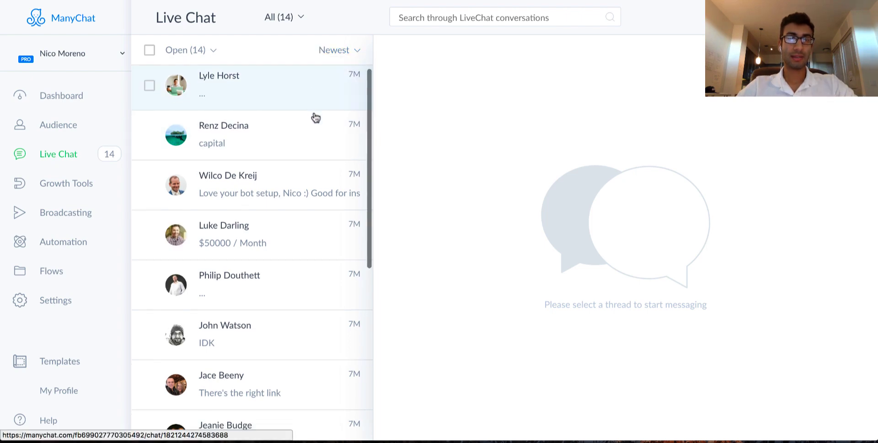
{"action": "scroll", "coordinate": [316, 114], "scroll_direction": "up", "scroll_amount": 2}
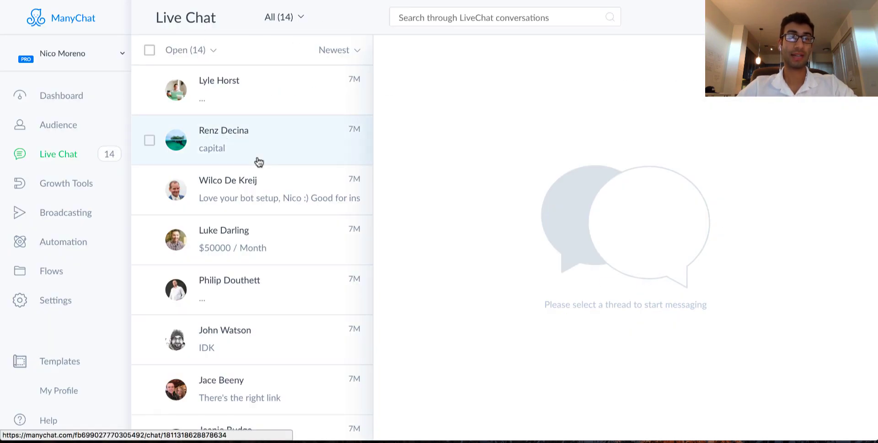
{"action": "scroll", "coordinate": [301, 160], "scroll_direction": "down", "scroll_amount": 1}
{"action": "scroll", "coordinate": [315, 114], "scroll_direction": "up", "scroll_amount": 1}
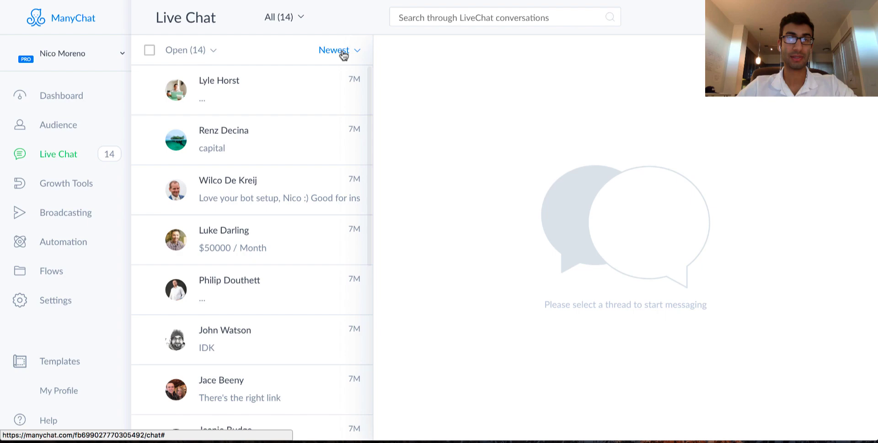
{"action": "left_click", "coordinate": [348, 51]}
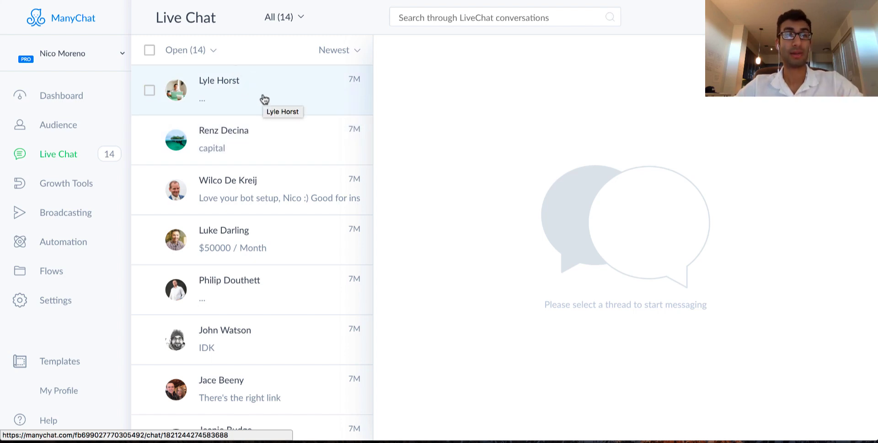
- Open COACHING FLOW (NEW) from Flows, zoom in, and view Send Message #3's 1 Answer
{"action": "left_click", "coordinate": [53, 274]}
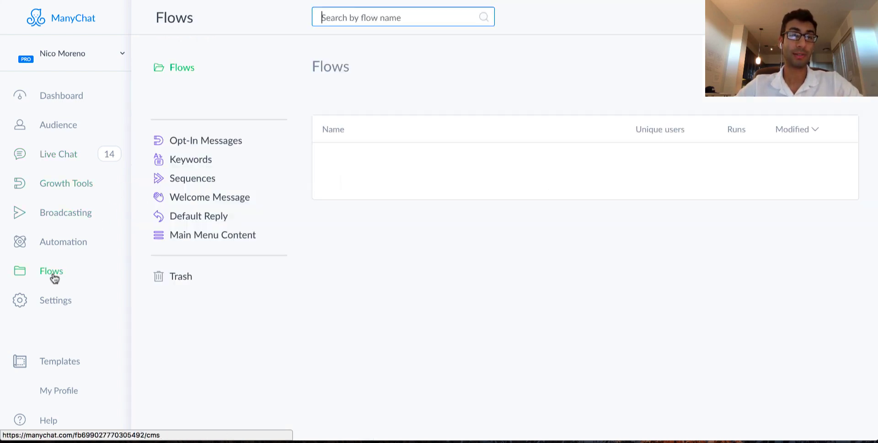
{"action": "left_click", "coordinate": [436, 169]}
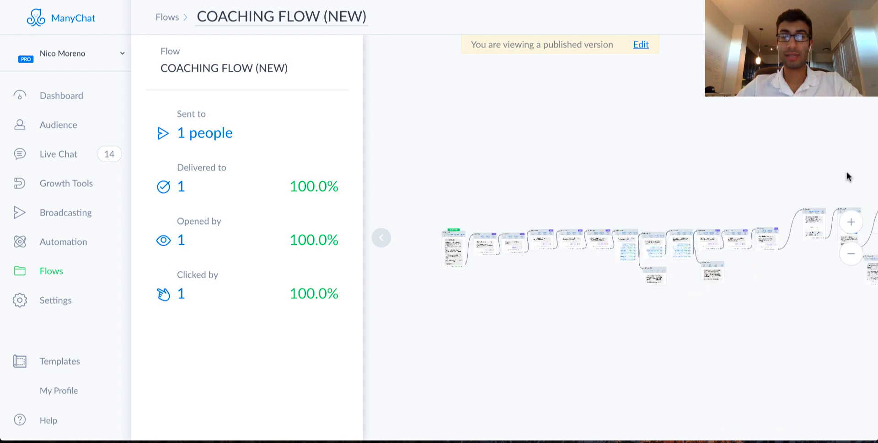
{"action": "left_click", "coordinate": [850, 224]}
{"action": "left_click", "coordinate": [850, 224]}
{"action": "left_click", "coordinate": [850, 224]}
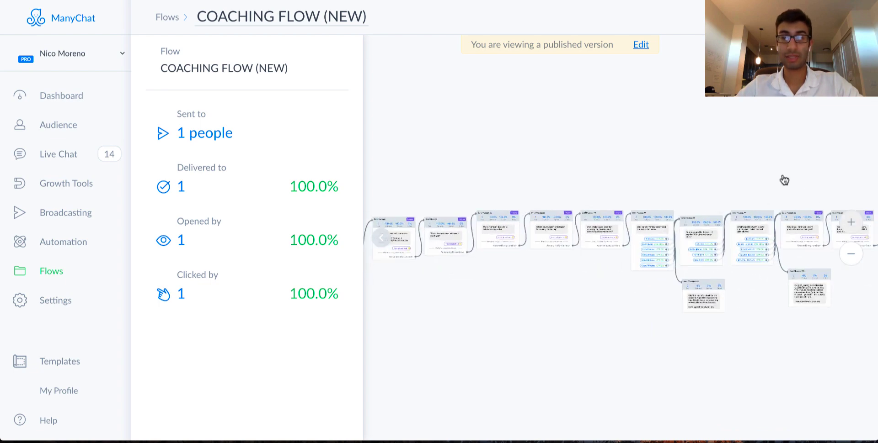
{"action": "left_click", "coordinate": [851, 222]}
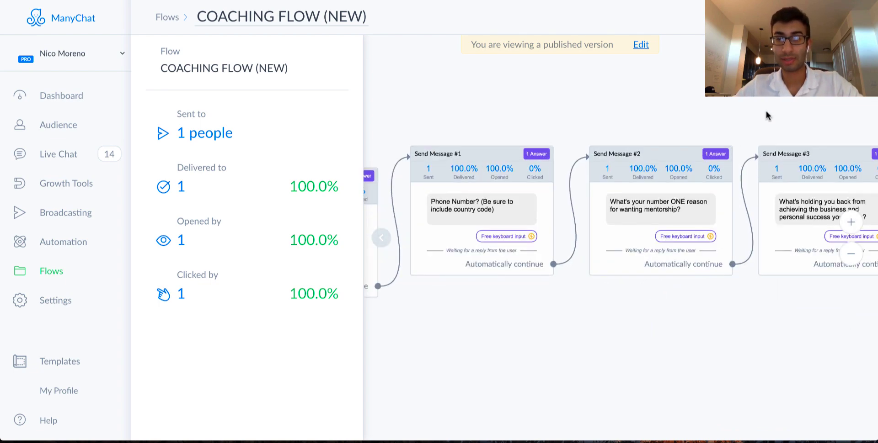
{"action": "left_click_drag", "start_coordinate": [766, 114], "coordinate": [672, 115]}
{"action": "left_click_drag", "start_coordinate": [794, 157], "coordinate": [607, 153]}
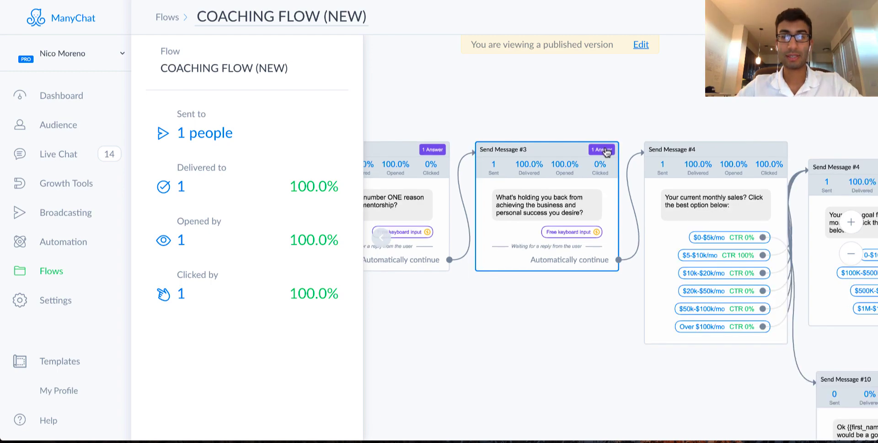
{"action": "left_click", "coordinate": [603, 149]}
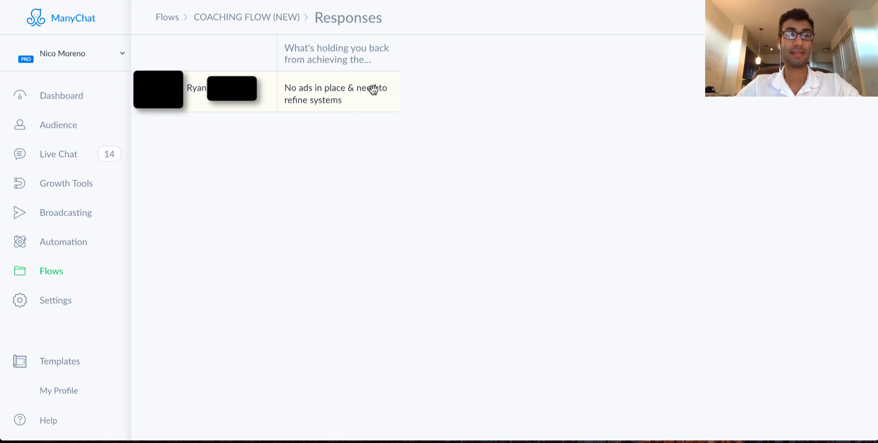
- Return via the COACHING FLOW (NEW) breadcrumb and zoom in to centre Send Message #3
{"action": "left_click", "coordinate": [250, 21]}
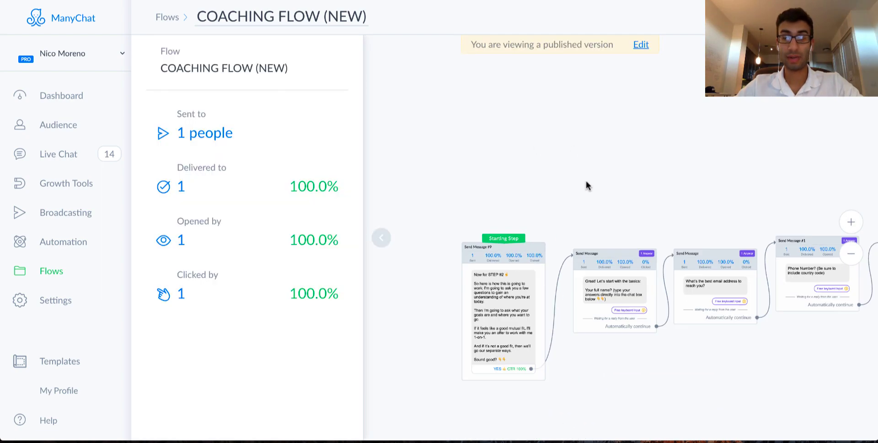
{"action": "left_click", "coordinate": [851, 224]}
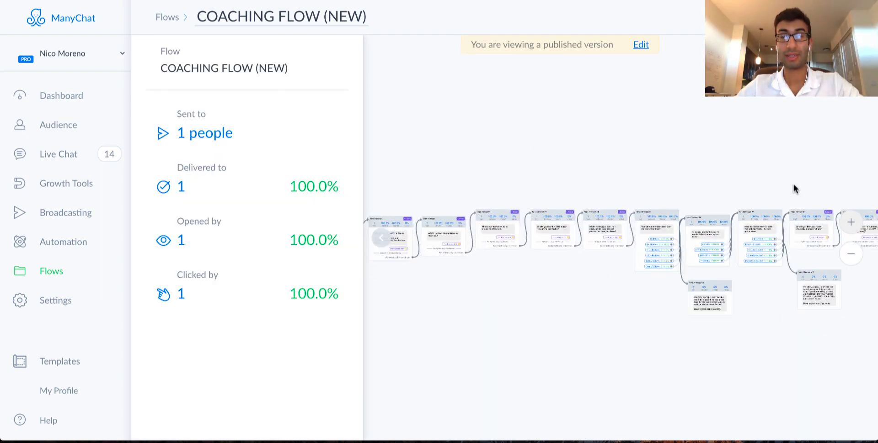
{"action": "left_click", "coordinate": [850, 223]}
{"action": "scroll", "coordinate": [672, 374], "scroll_direction": "right", "scroll_amount": 3}
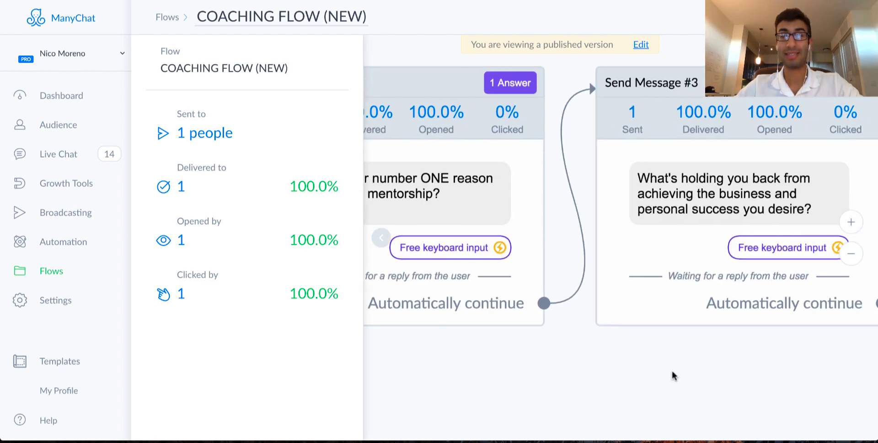